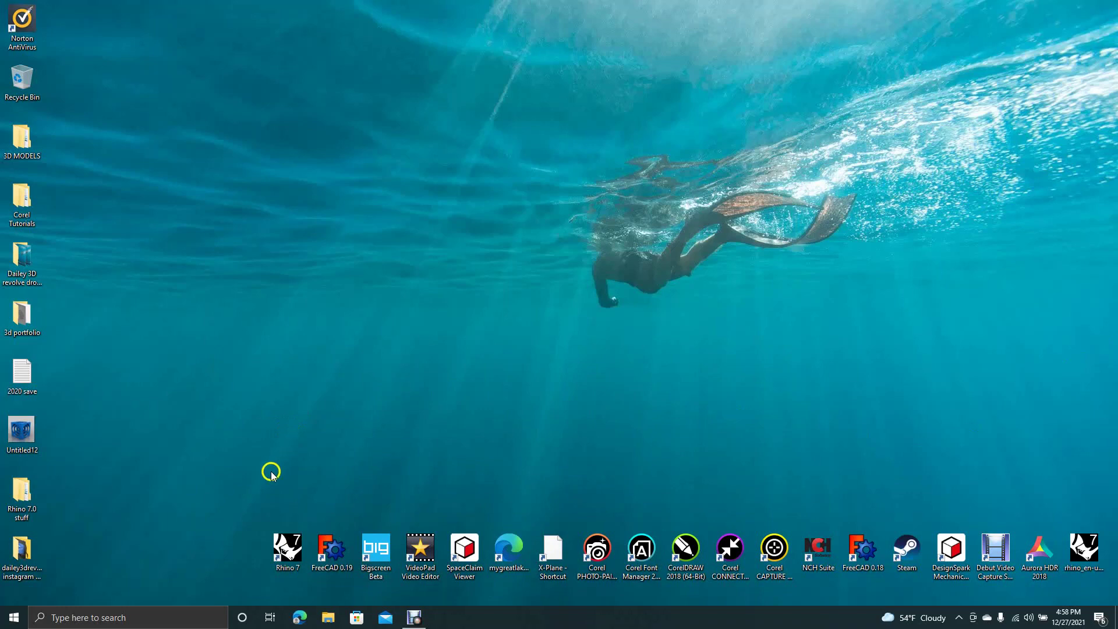
Launch Rhino 7 and start a new model from the Small Objects - Inches template.
left_click(289, 550)
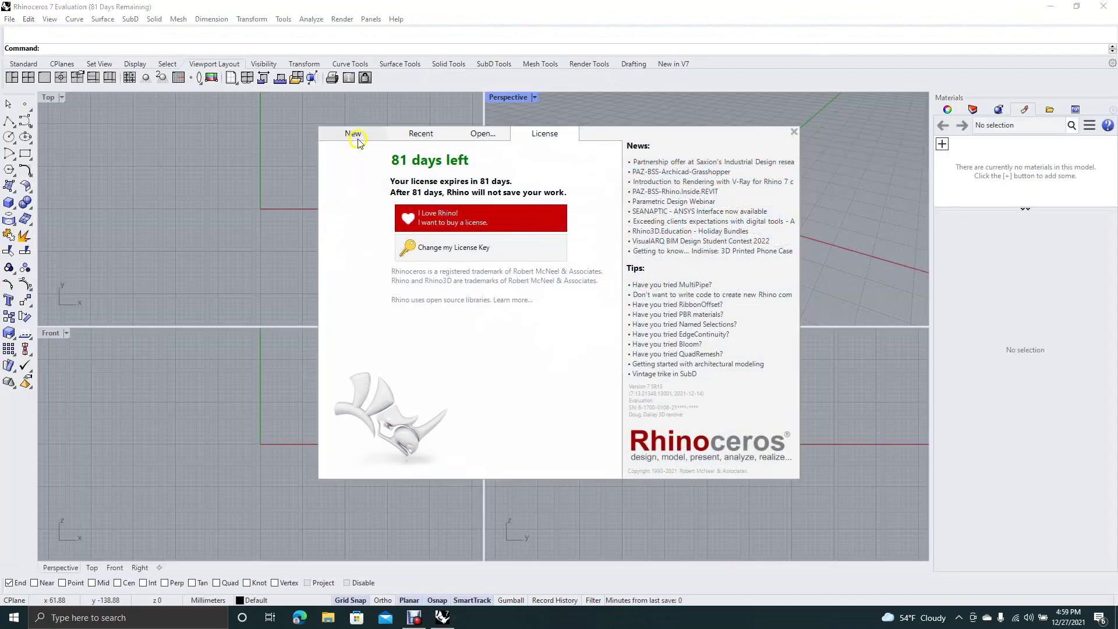
left_click(356, 137)
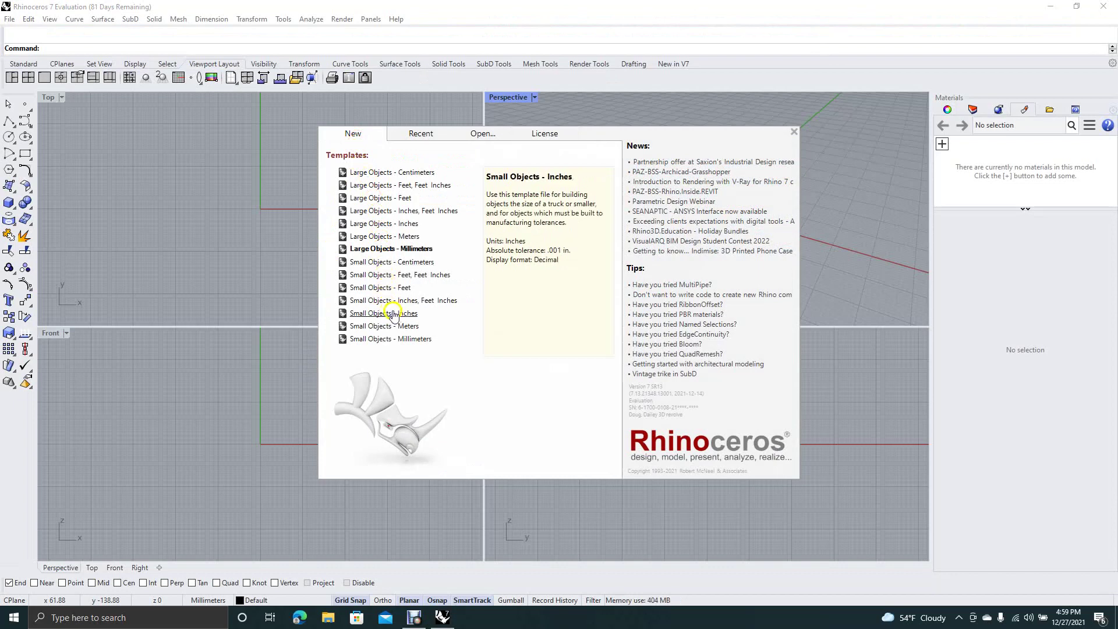
left_click(391, 315)
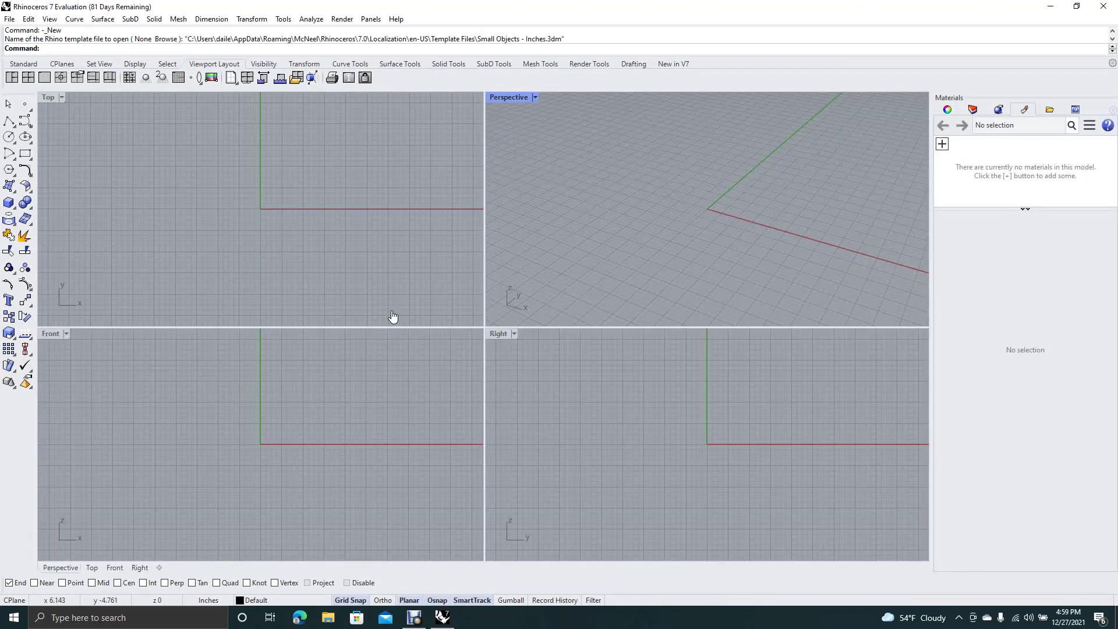
Draw a circle of radius 2 in the Top view, centred on the X axis at x -5.
left_click(10, 138)
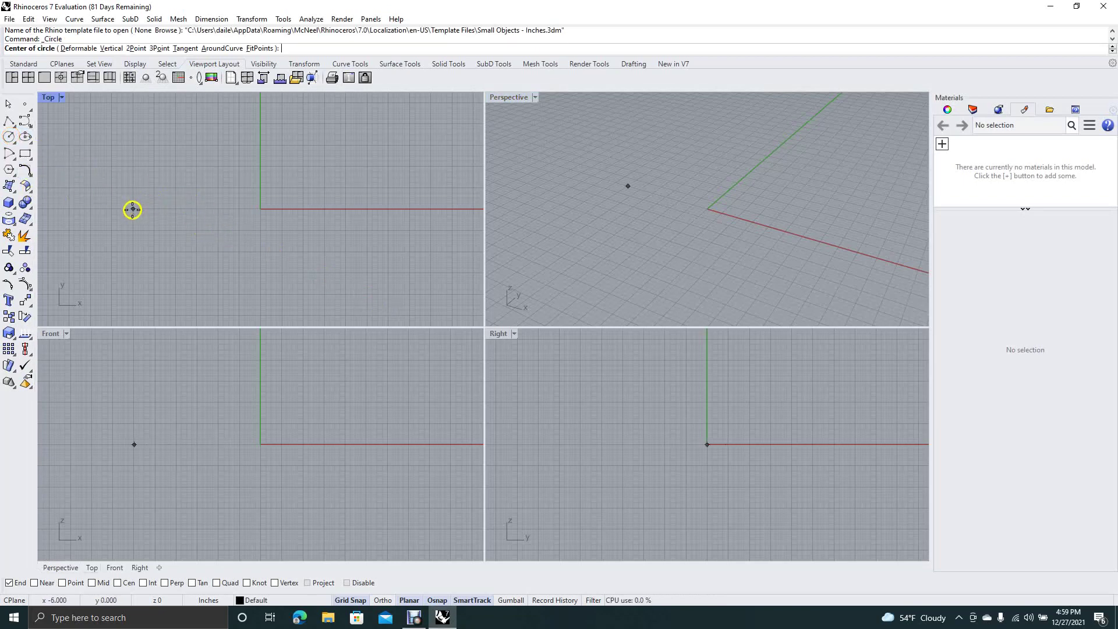
left_click(134, 208)
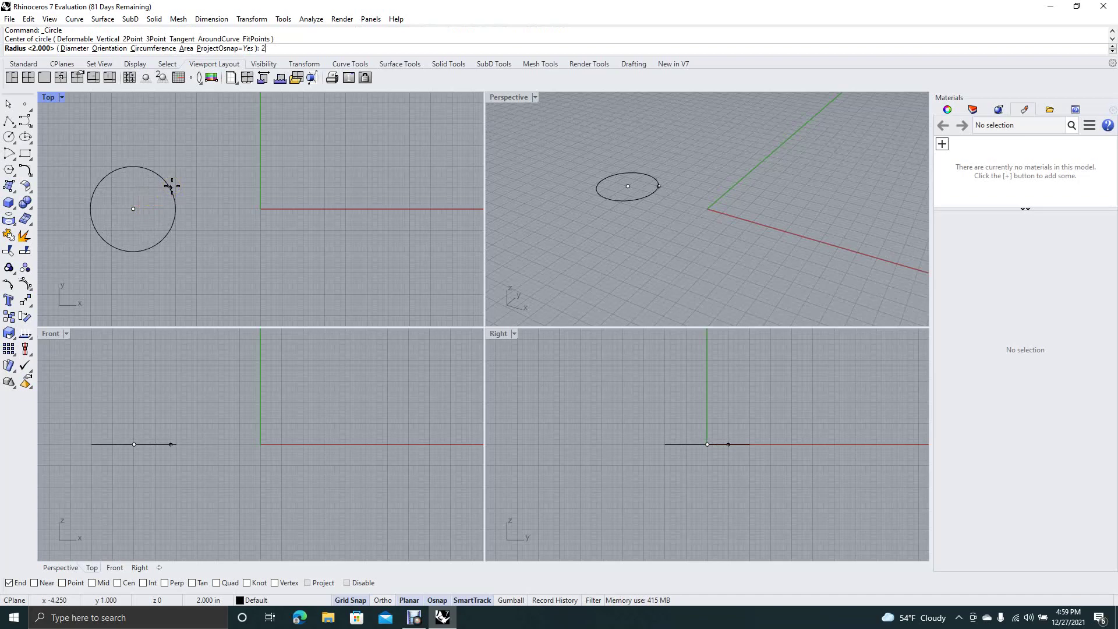
key("Return")
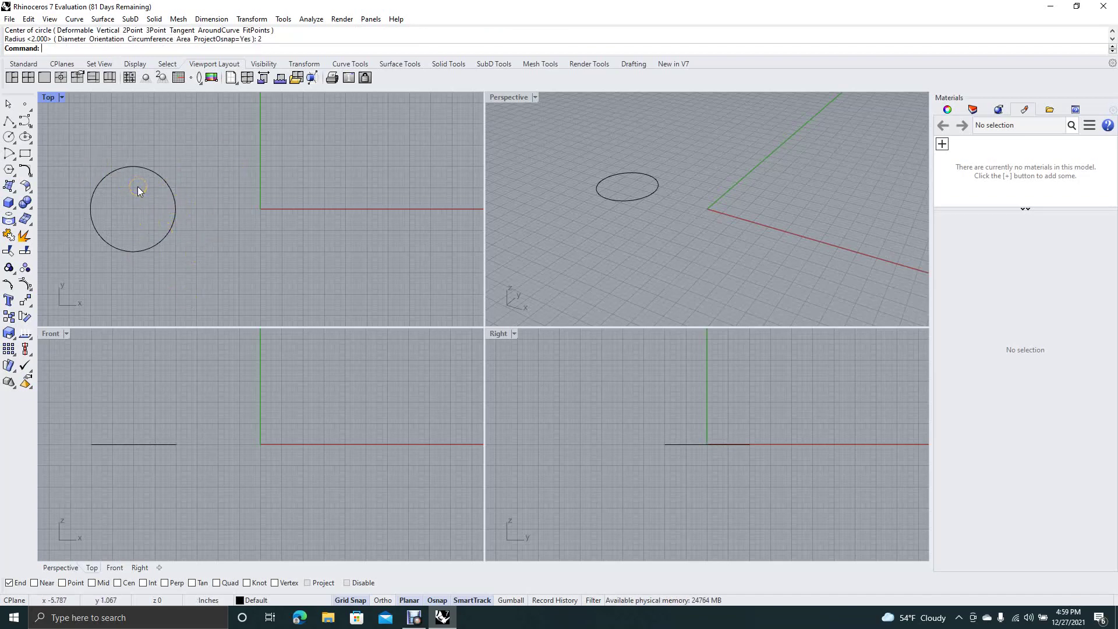
Create a closed pipe of radius 0.75 along the circle, without any additional radii.
type("Pipe")
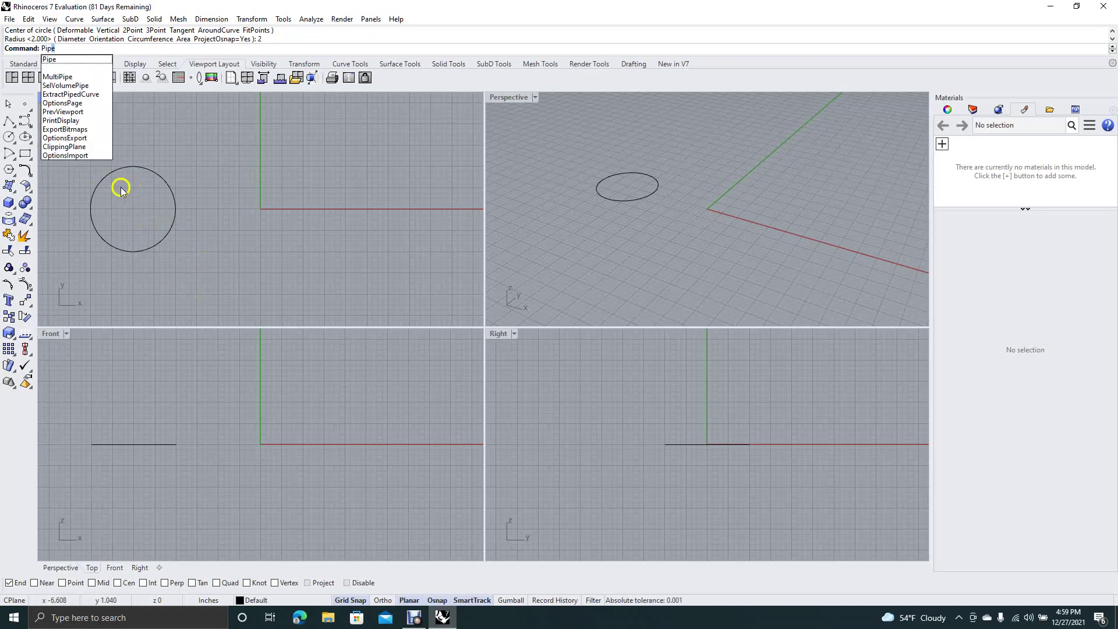
left_click(56, 61)
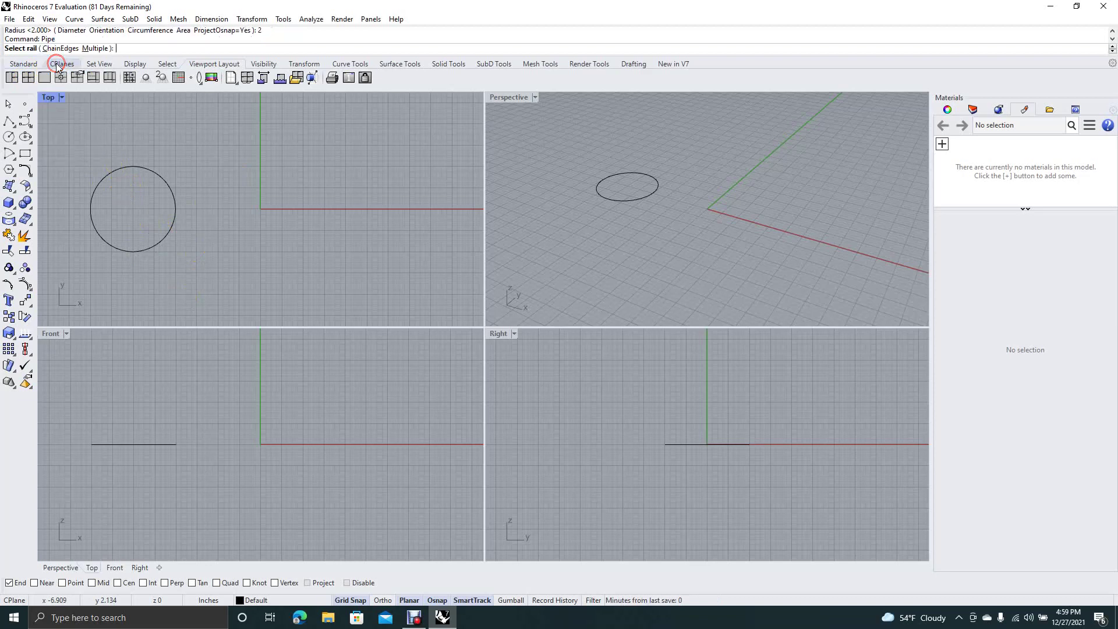
left_click(131, 252)
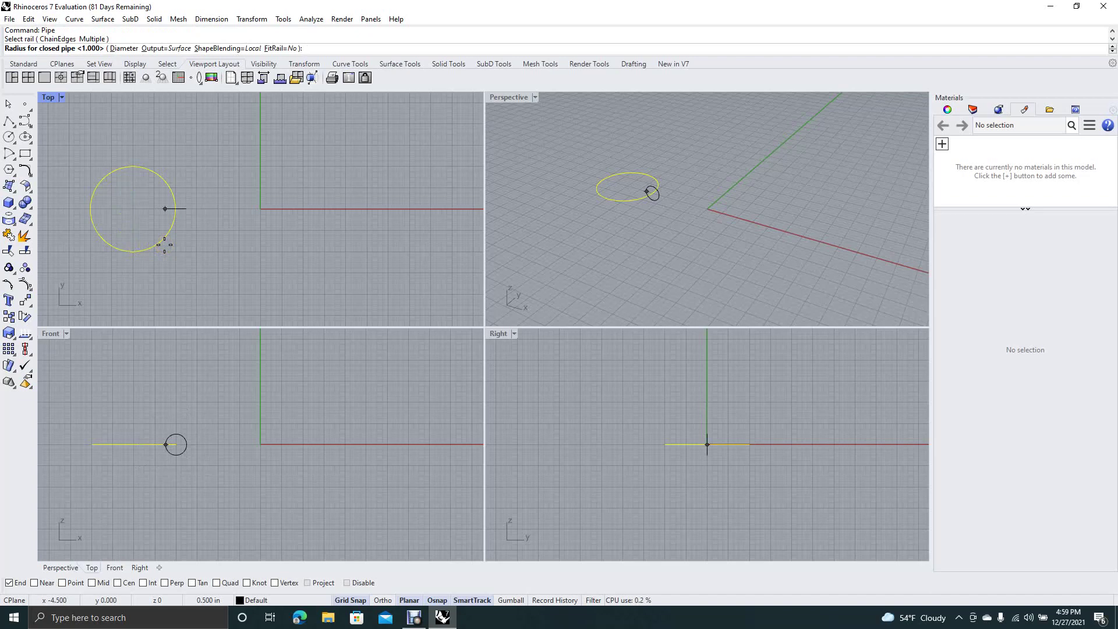
type(".75")
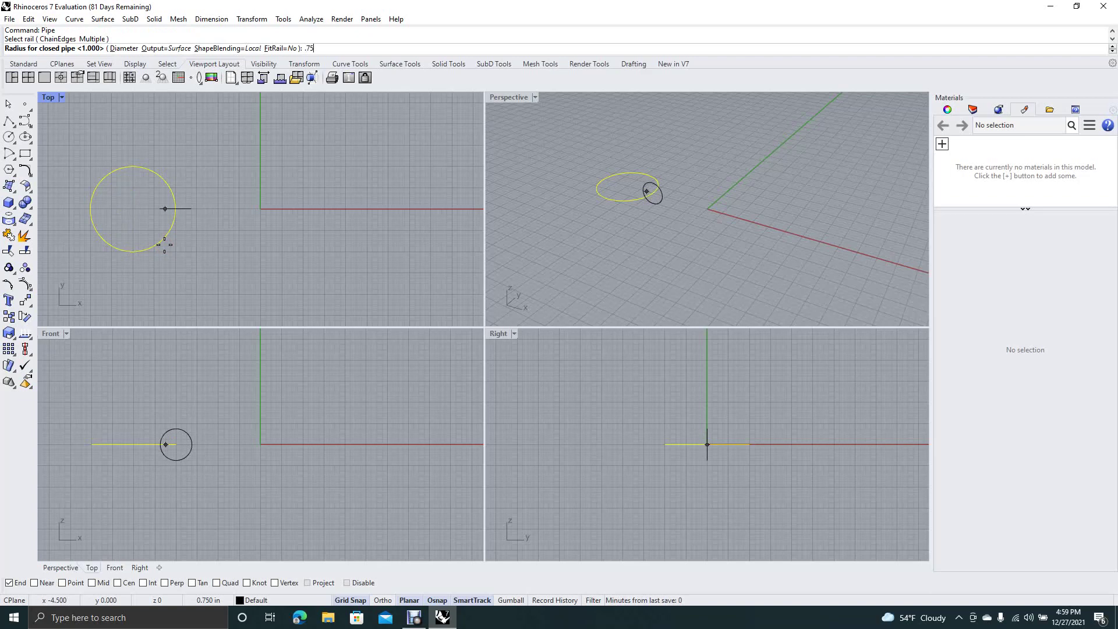
key("Return")
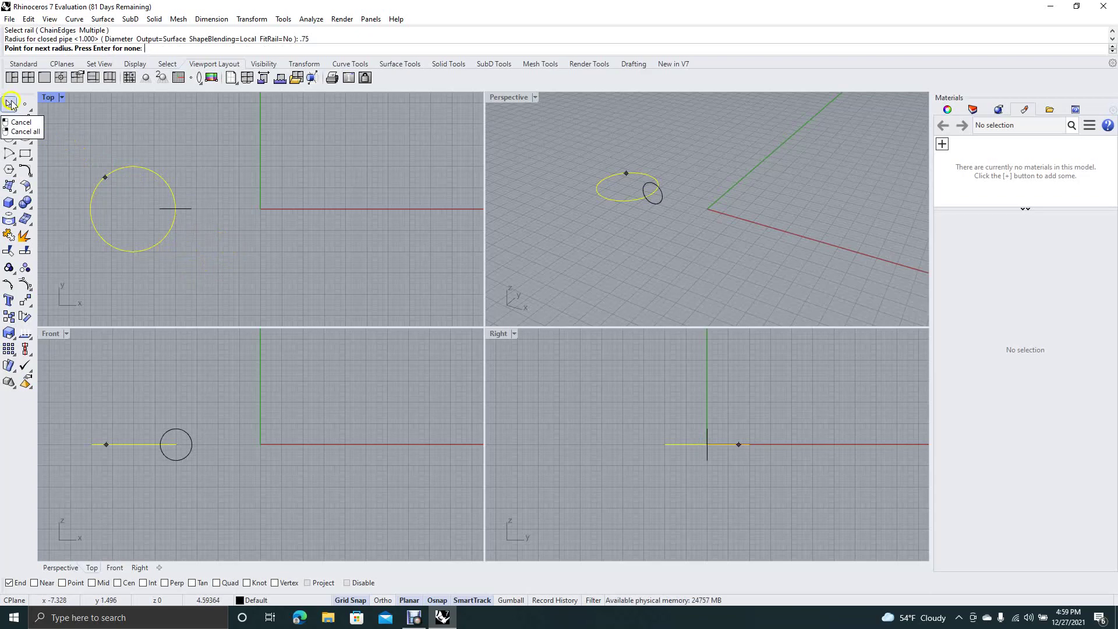
key("Return")
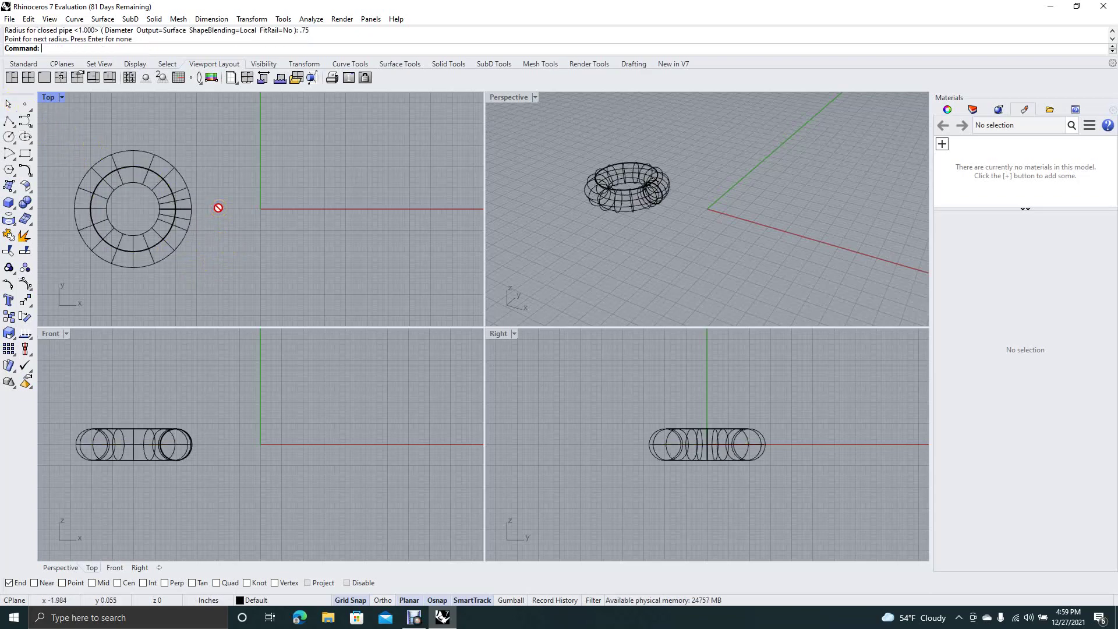
left_click(9, 104)
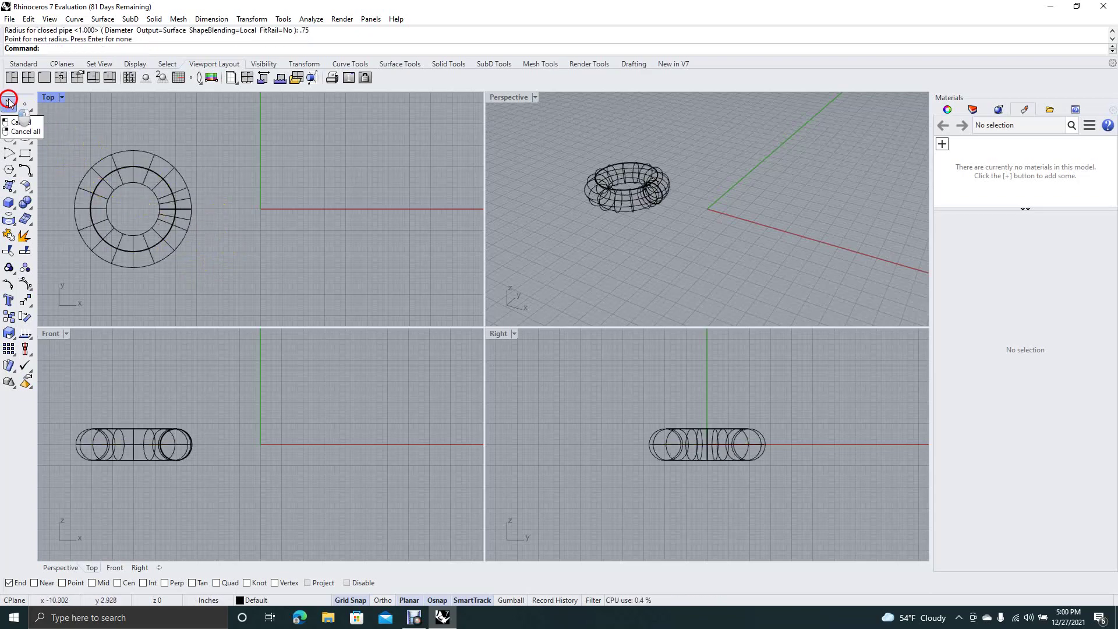
Set the Perspective viewport to the Shaded display mode.
left_click(552, 231)
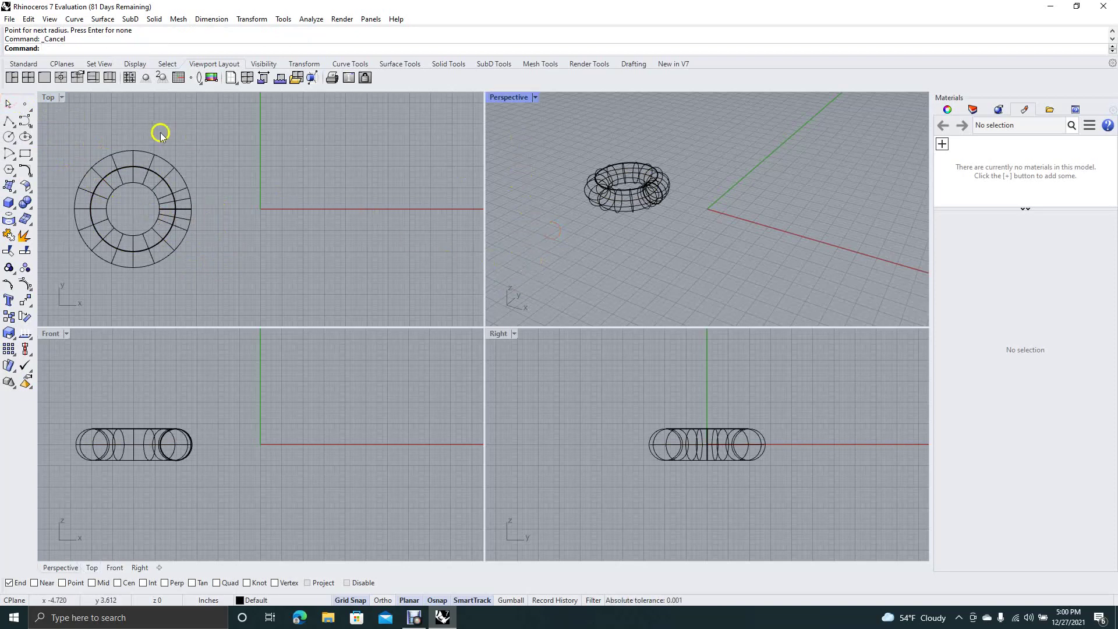
left_click(50, 21)
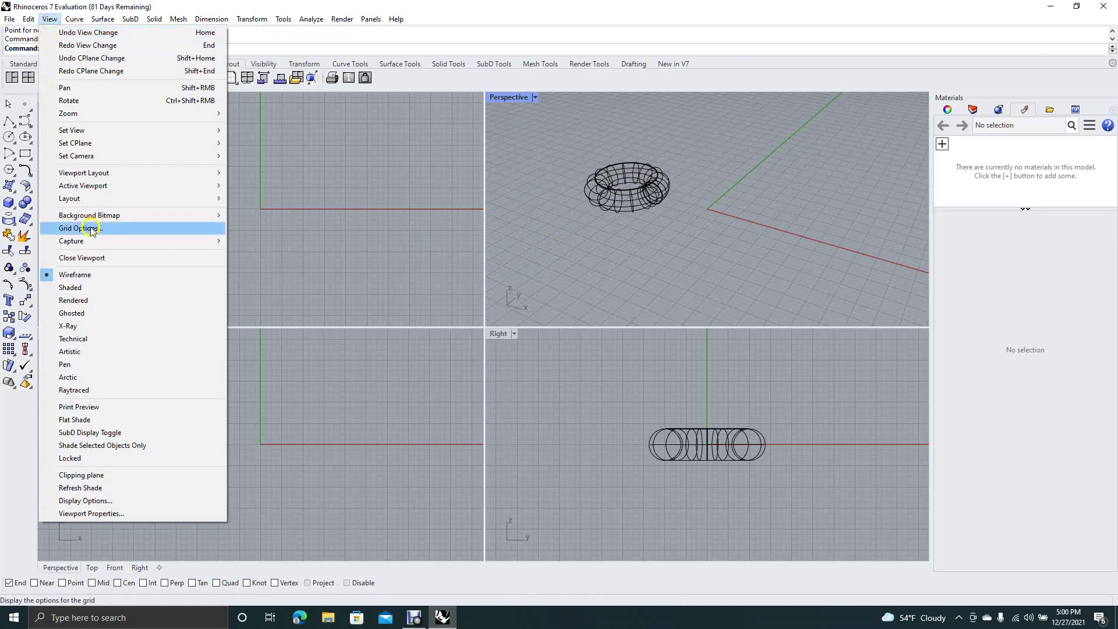
left_click(76, 288)
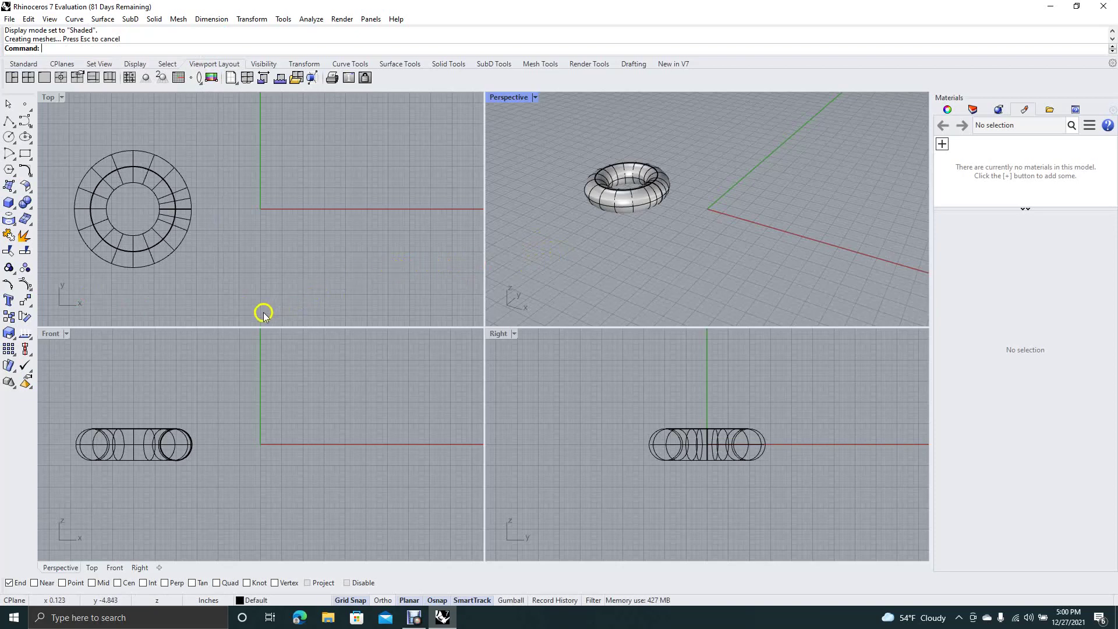
Draw a circle of radius 2 in the Front view, centred on the X axis at about x -2.25.
left_click(8, 136)
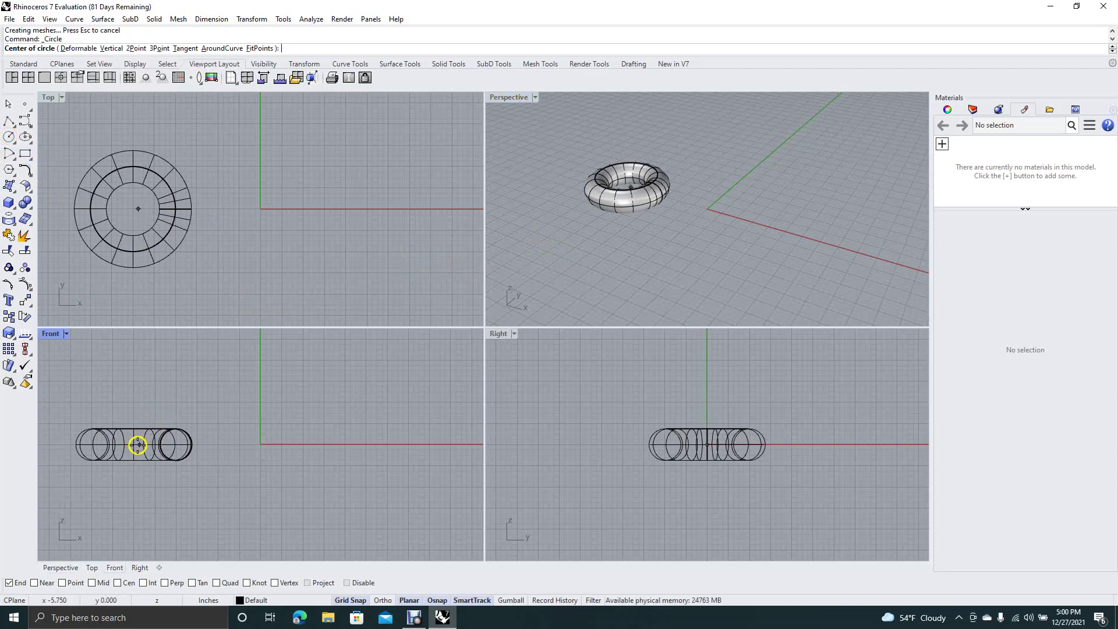
left_click(198, 445)
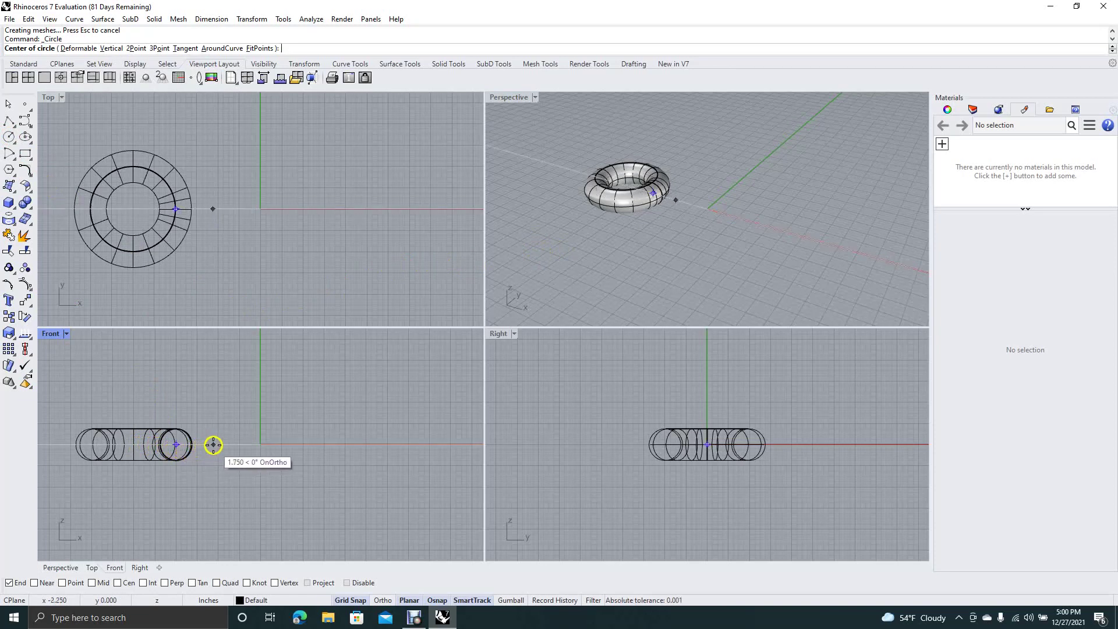
left_click(214, 445)
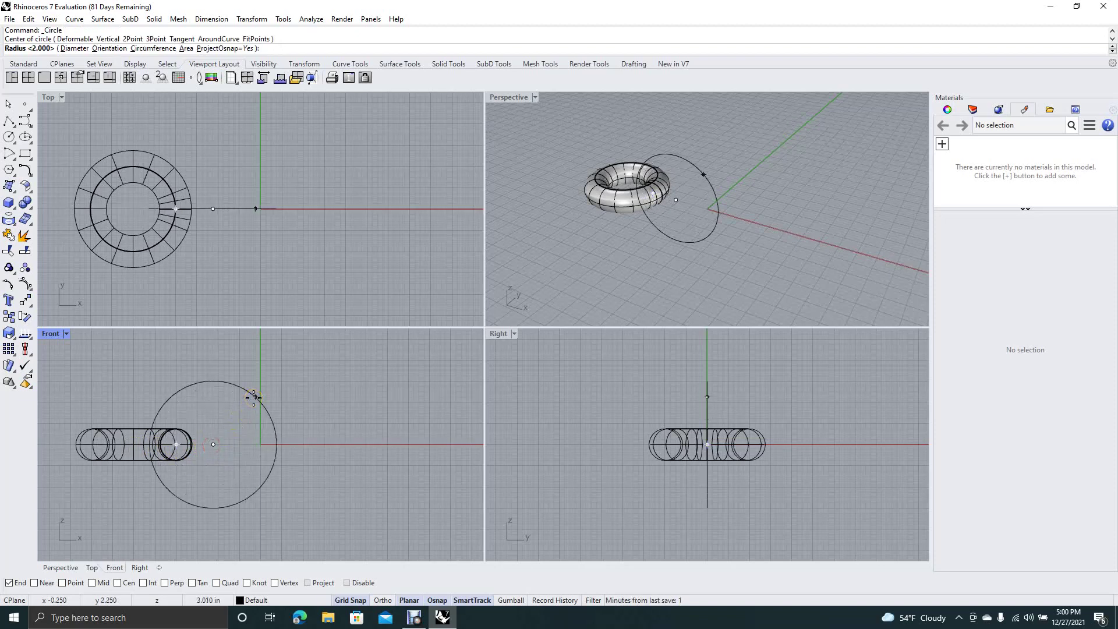
type("2")
key("Return")
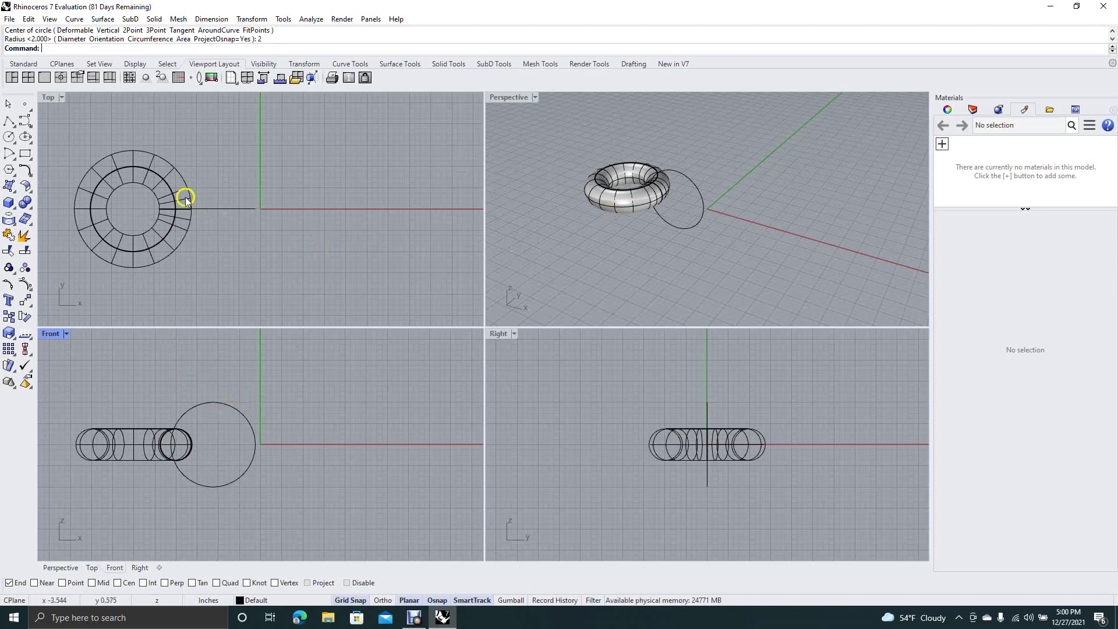
Move the upright circle 1 inch along the X axis towards the ring, placing its centre at x -3.25.
type("Move")
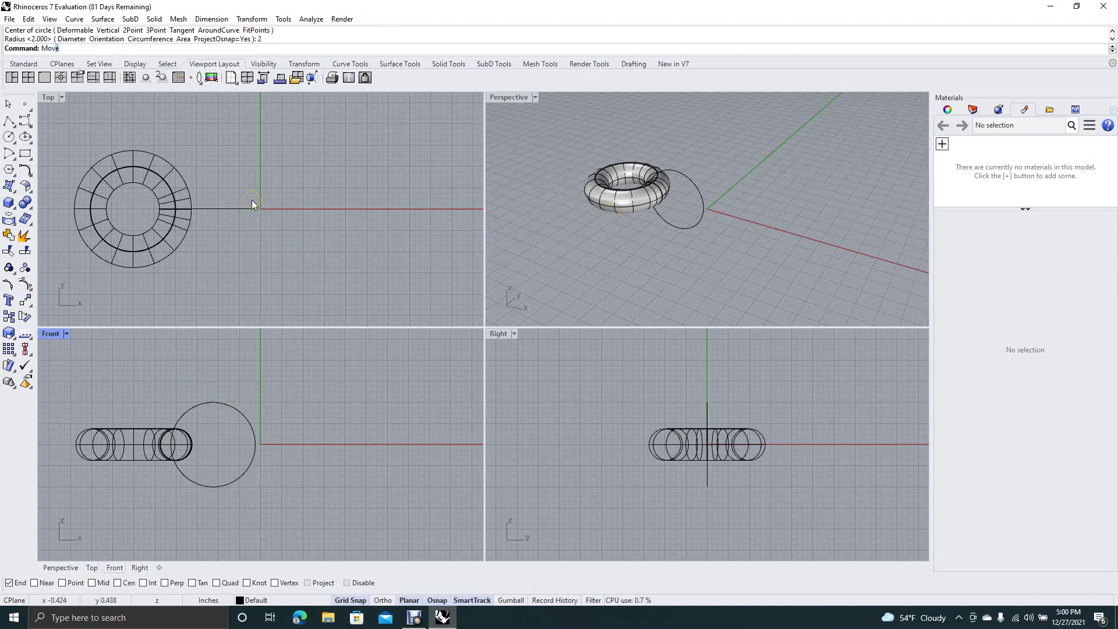
left_click(64, 58)
left_click(64, 58)
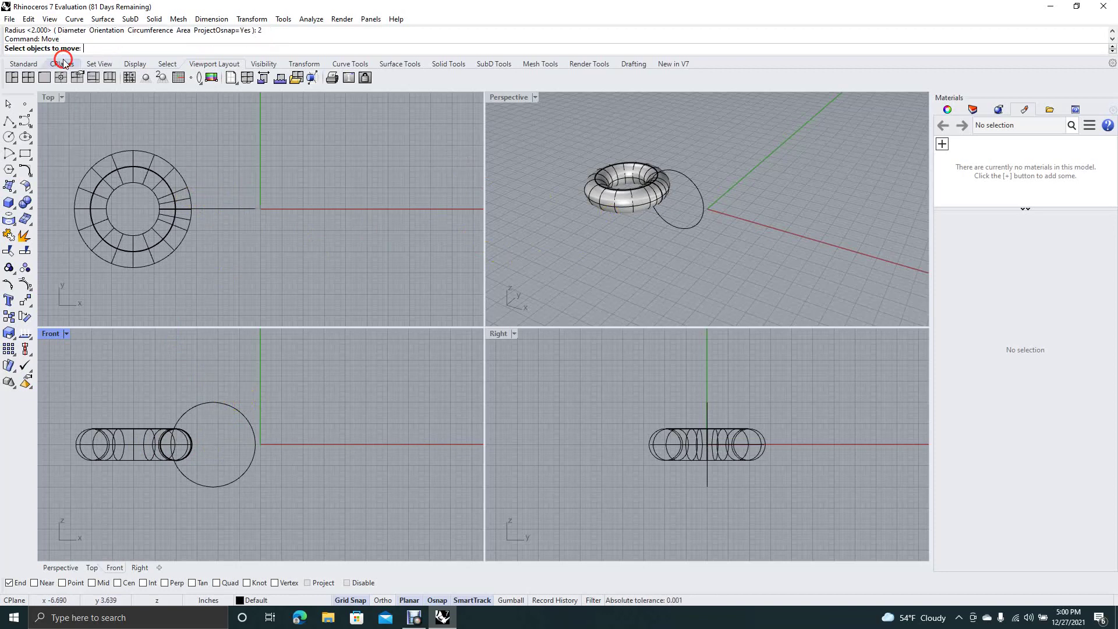
left_click(254, 432)
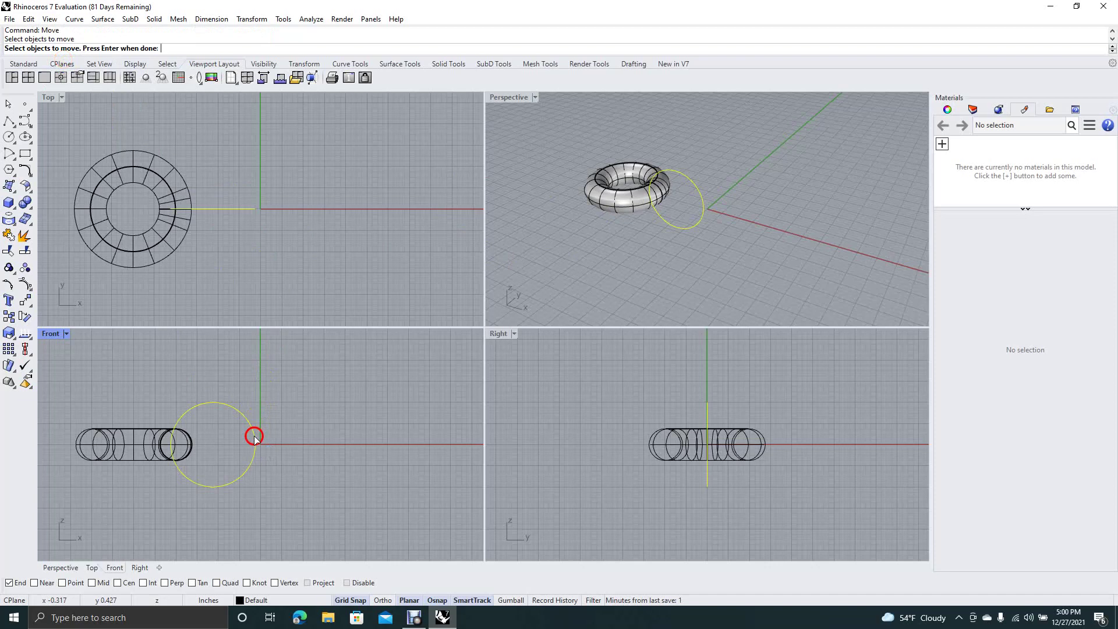
right_click(231, 441)
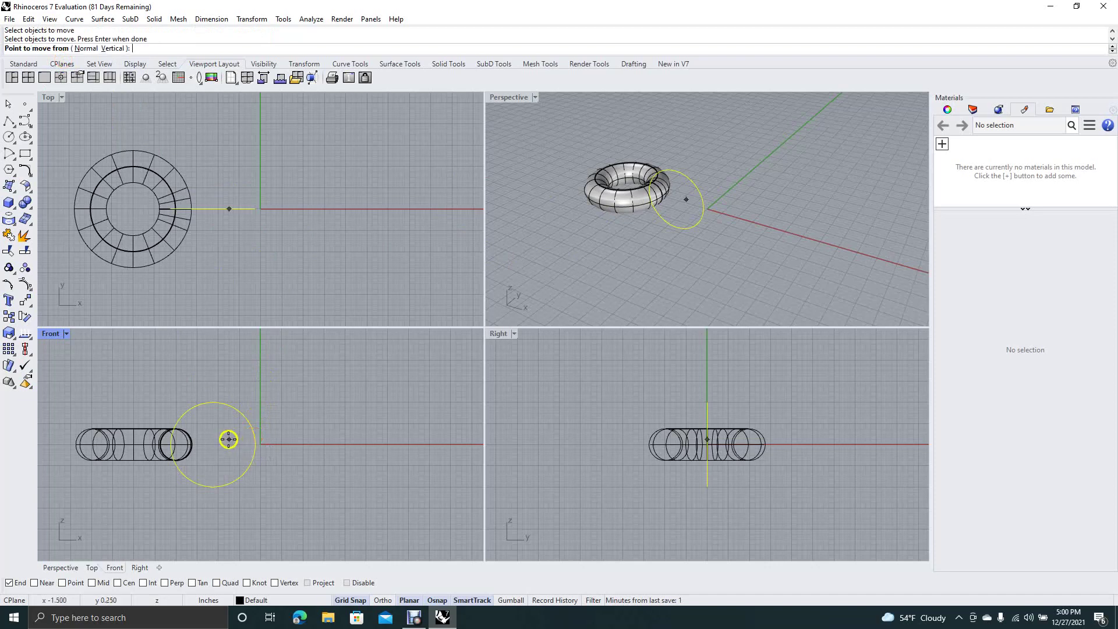
left_click(214, 444)
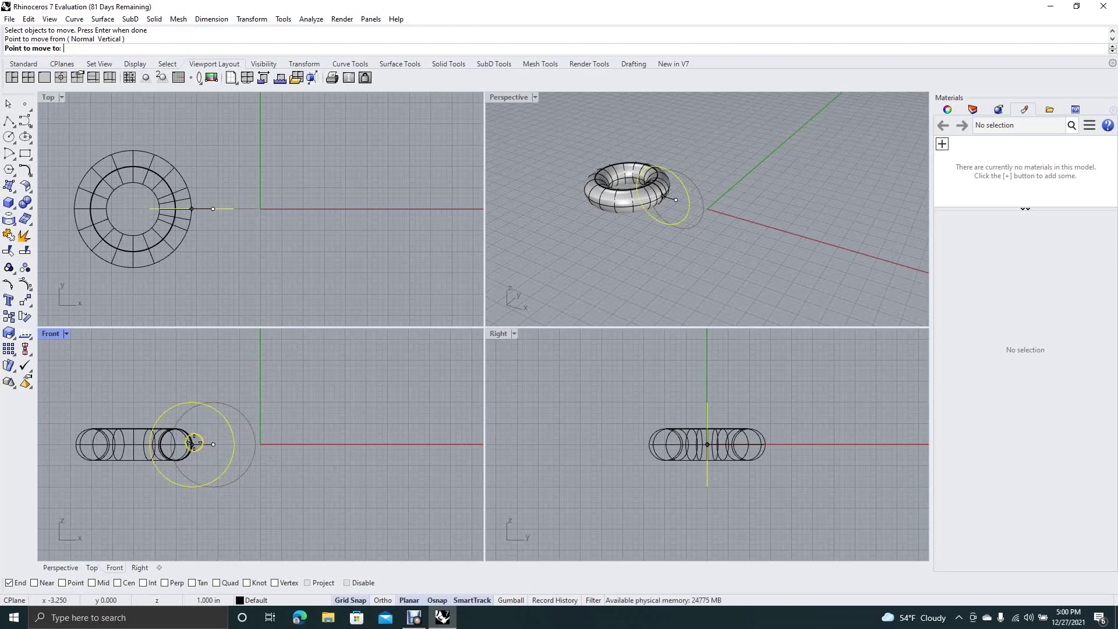
left_click(192, 444)
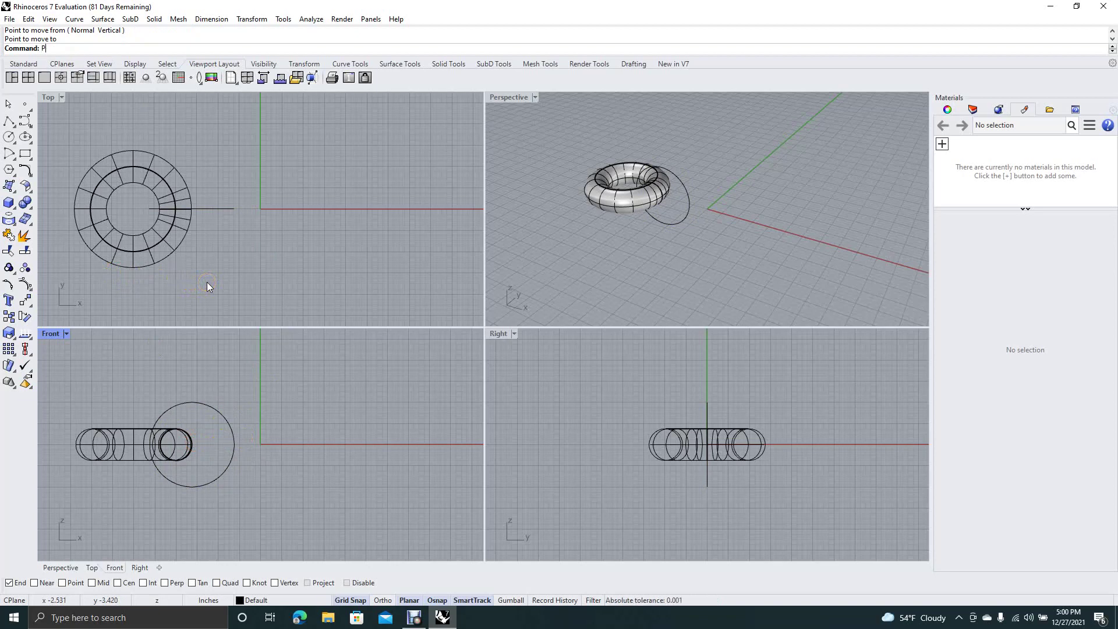
Try to pipe the upright circle at radius 0.75 with a second radius near its lowest point, and undo the pipe.
key("Return")
left_click(245, 437)
left_click(194, 489)
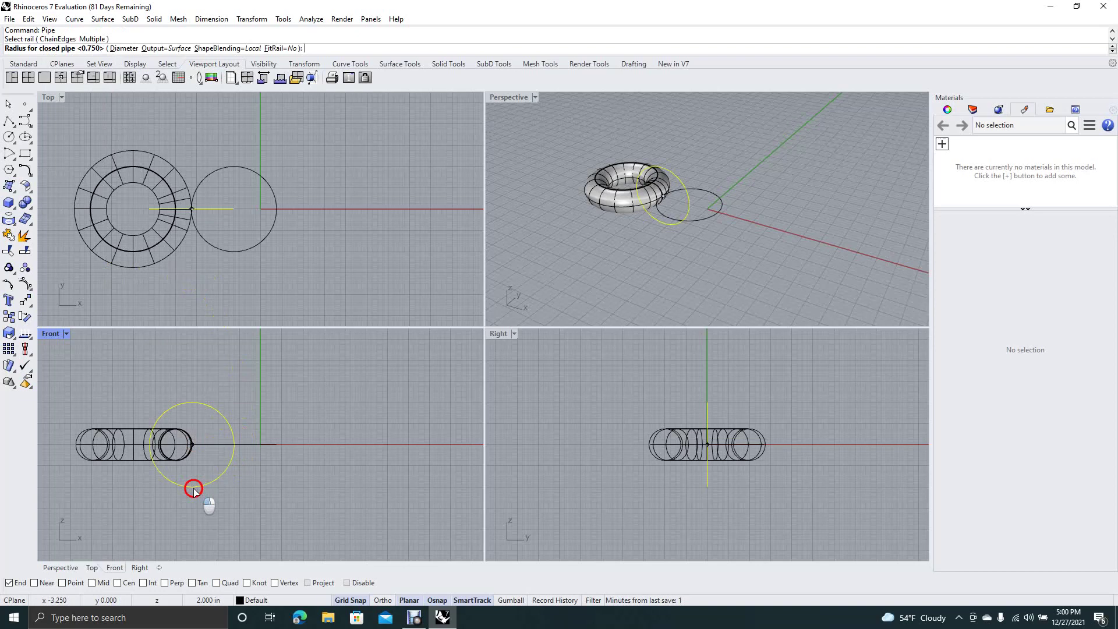
left_click(193, 487)
key("Return")
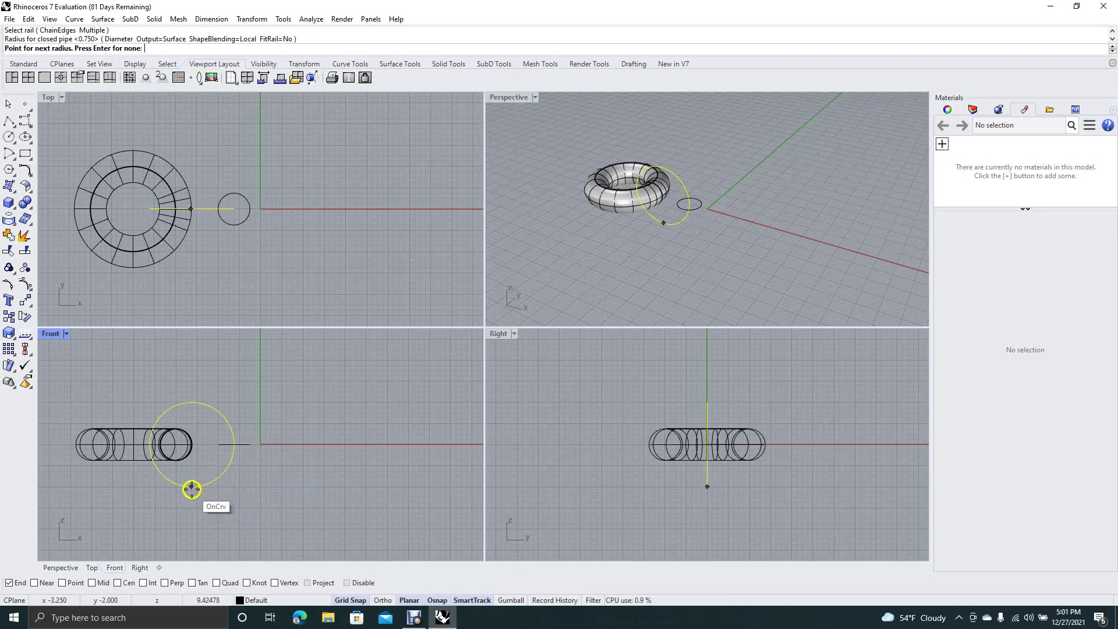
left_click(190, 486)
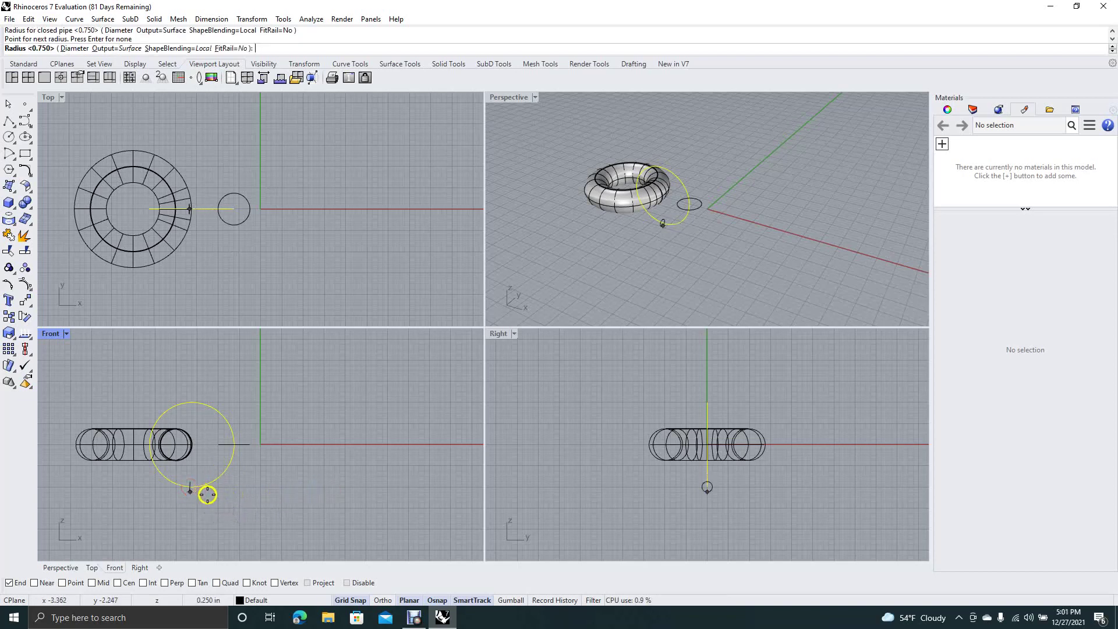
left_click(229, 500)
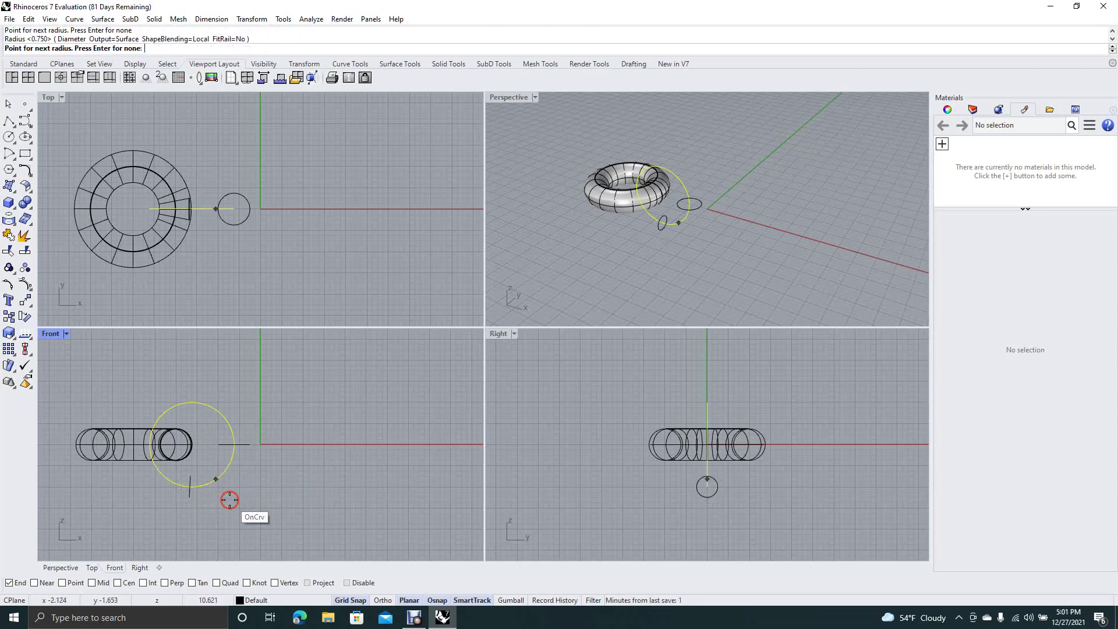
key("ctrl+z")
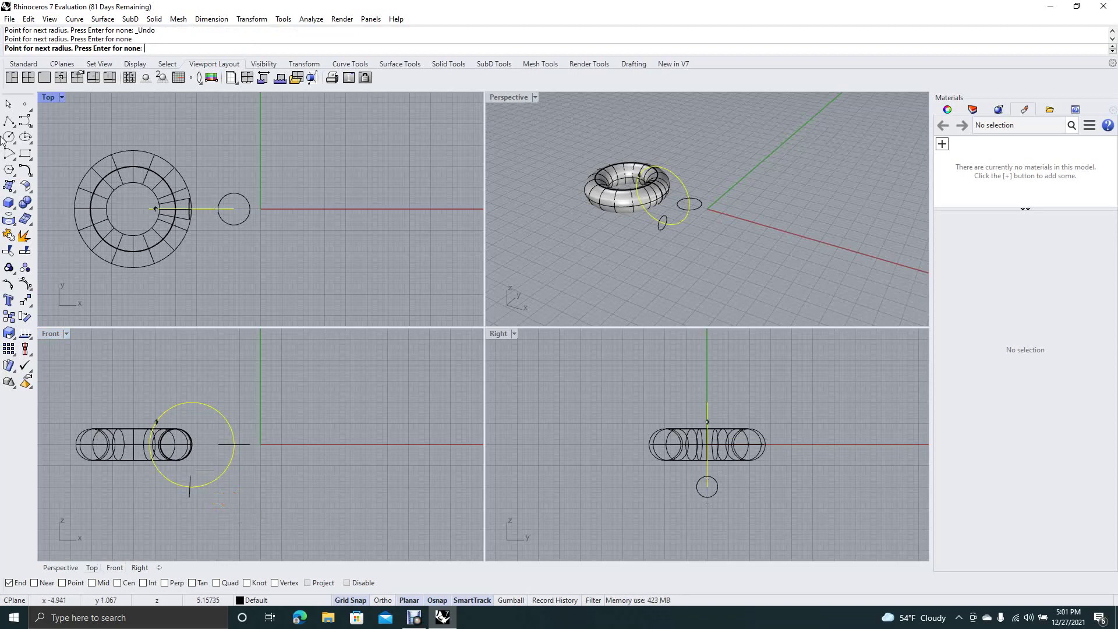
left_click(8, 103)
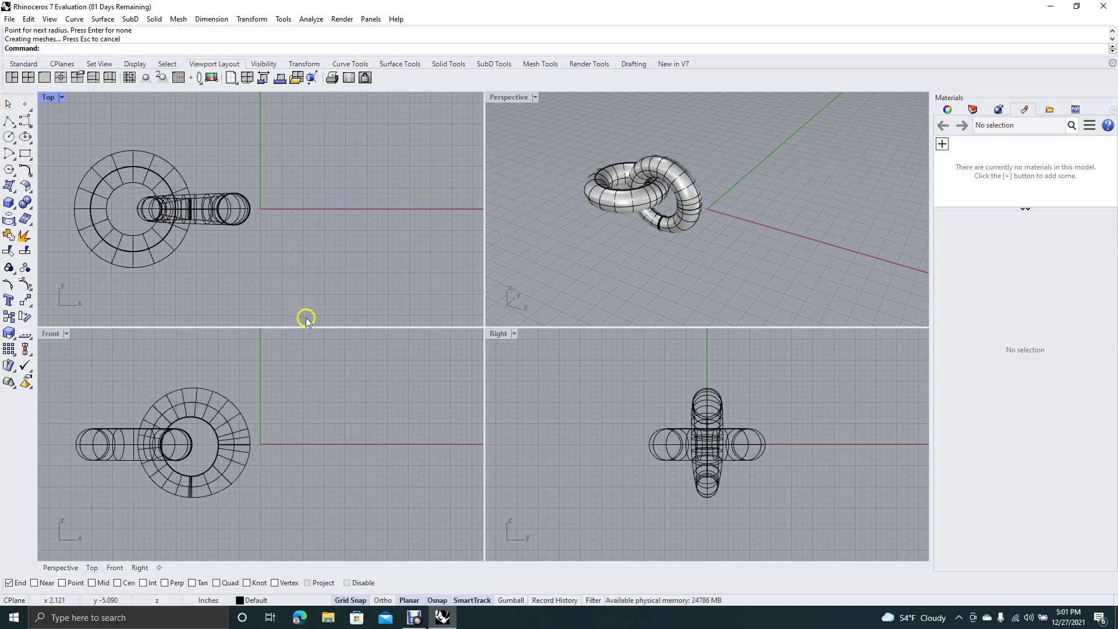
key("ctrl+z")
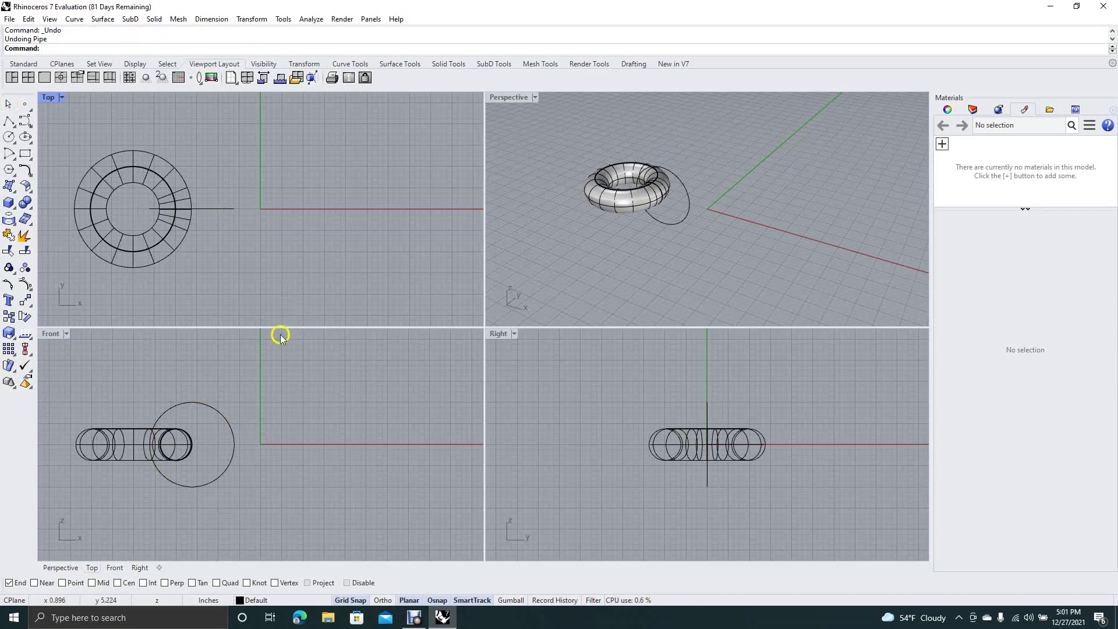
Pipe the upright circle at a constant radius of 0.75, with no additional radius points.
type("ipe")
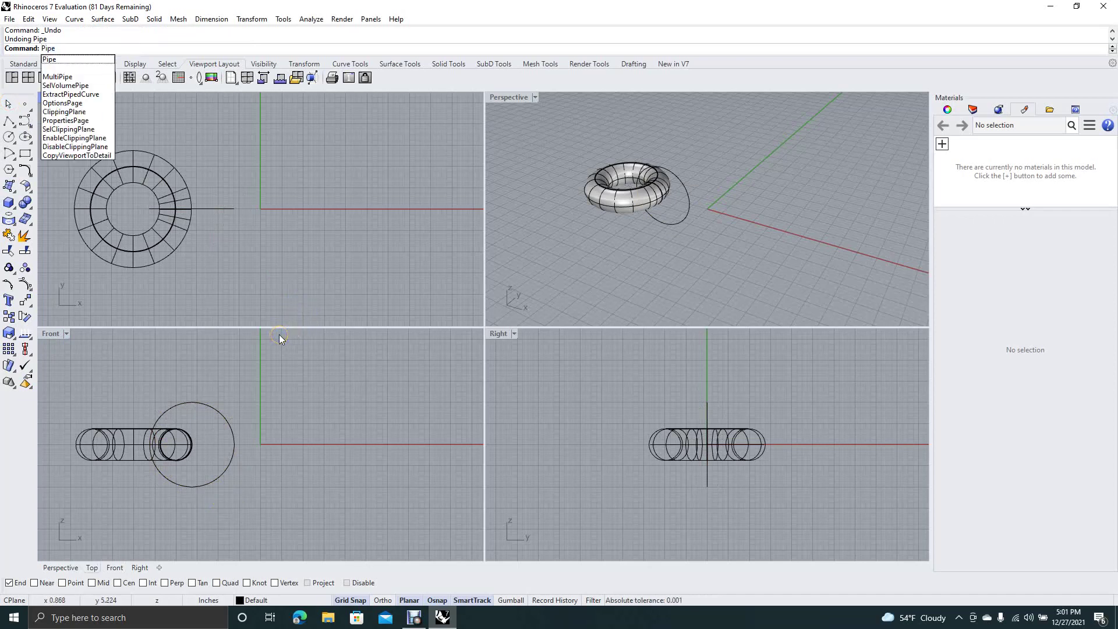
left_click(52, 59)
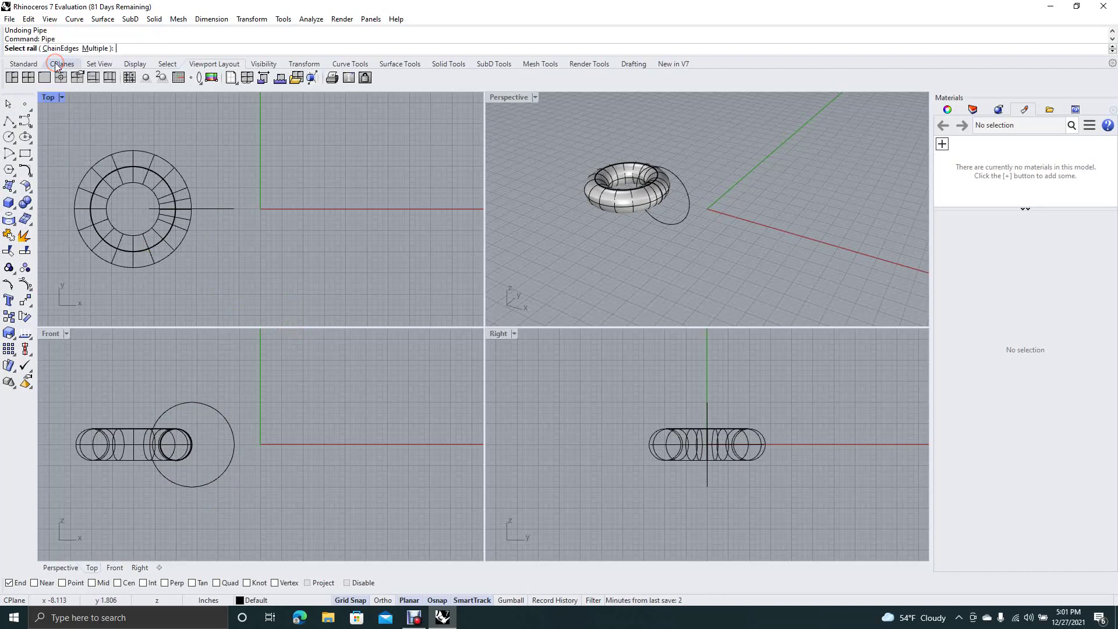
left_click(192, 486)
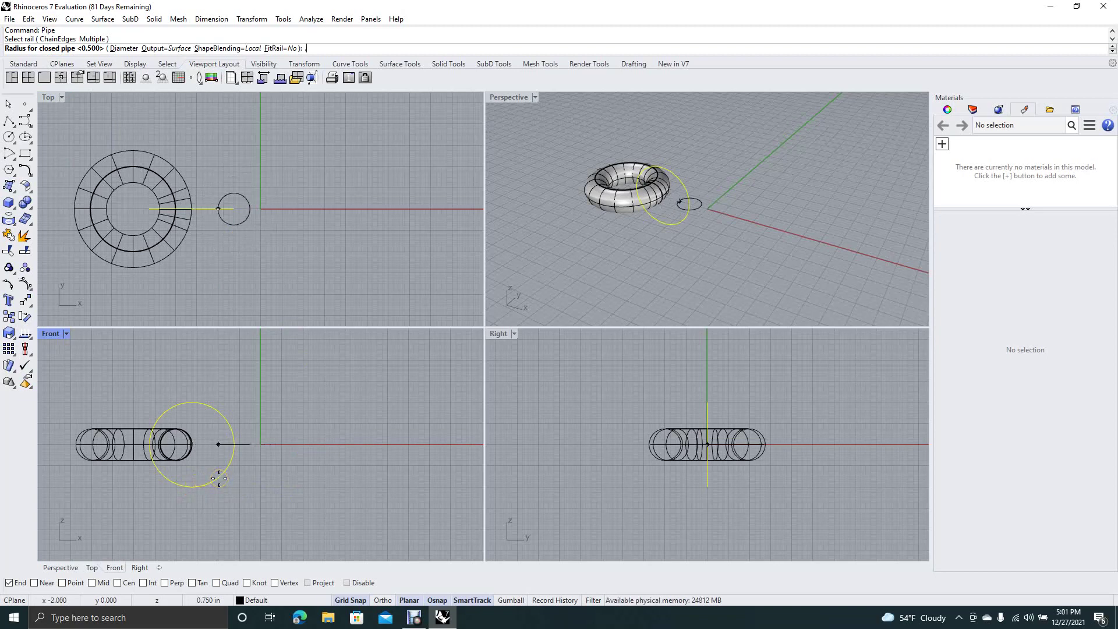
type(".75")
key("Return")
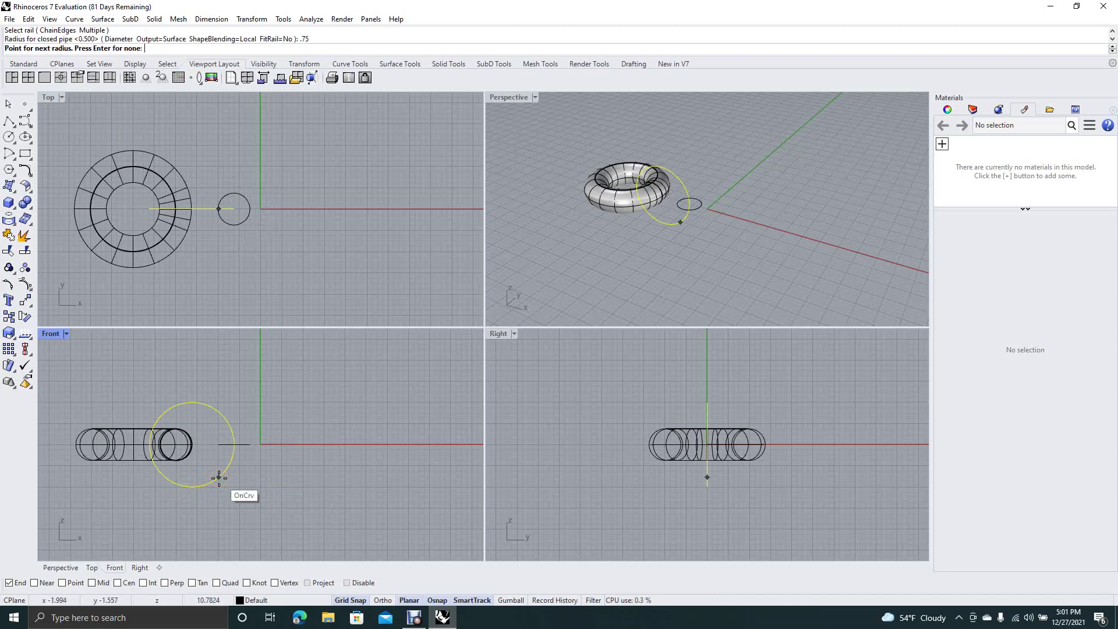
key("Return")
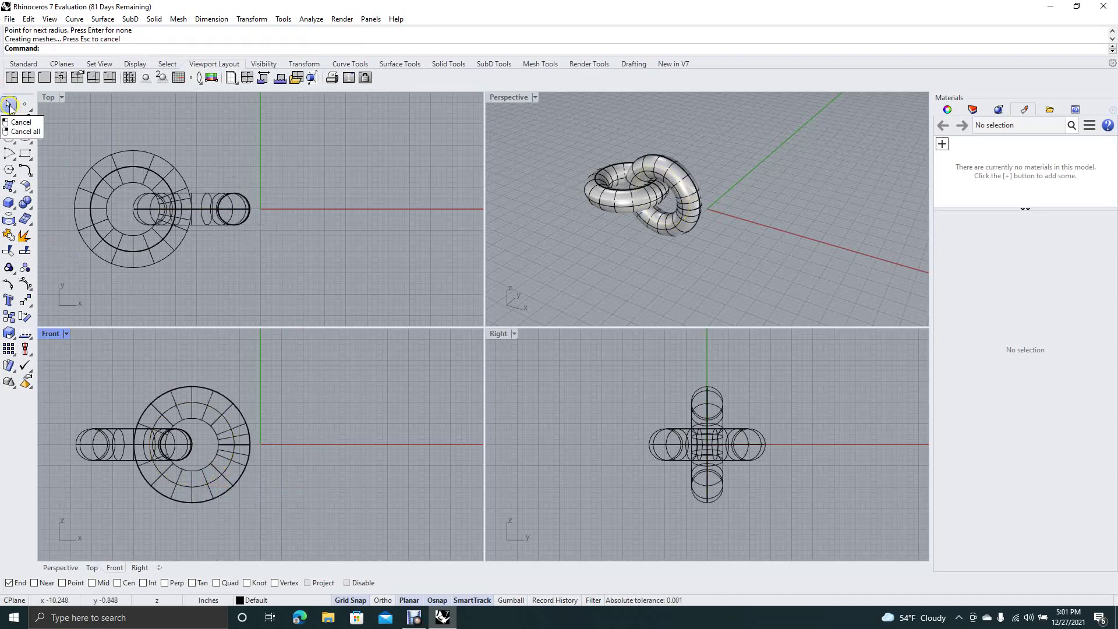
left_click(9, 105)
left_click(547, 184)
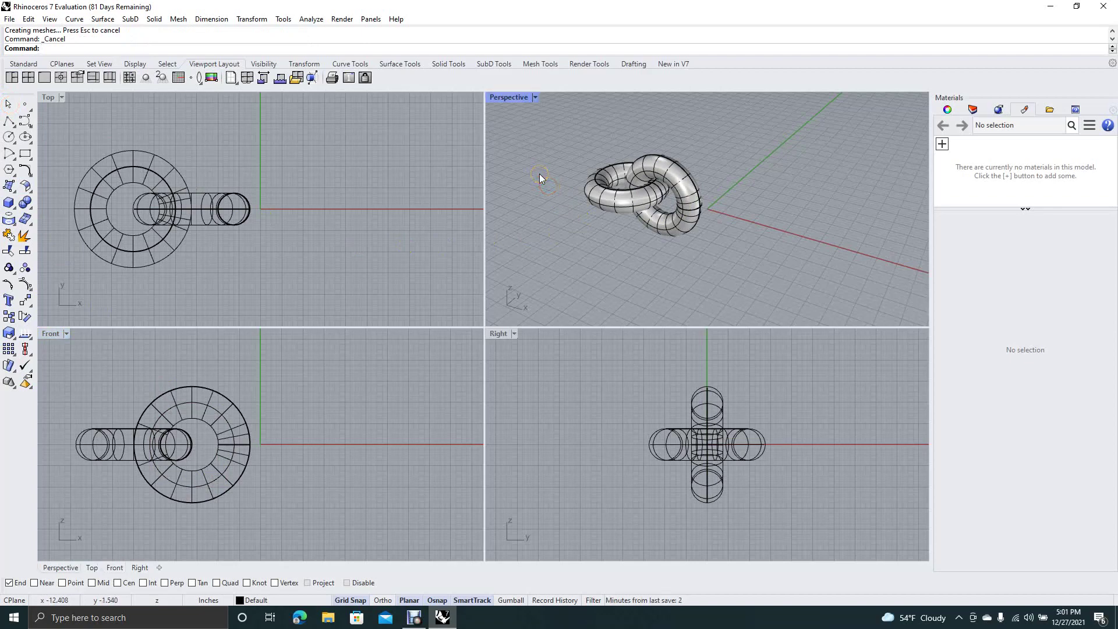
right_click_drag(540, 173, 609, 157)
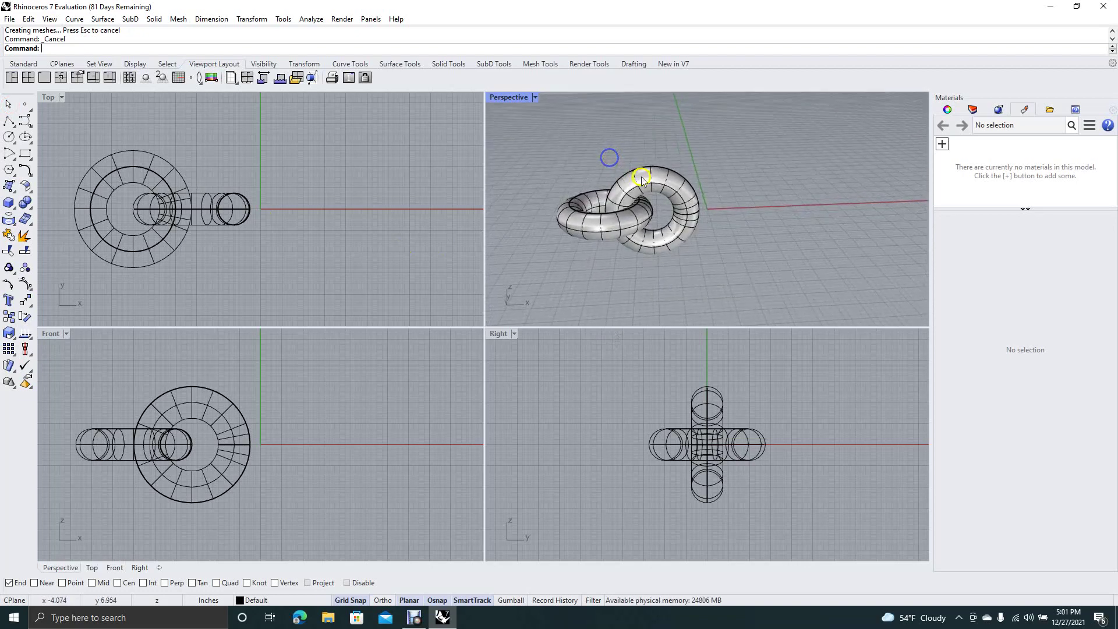
Move the upright ring 0.75 inch along the X axis towards the flat ring, placing its centre at x -4.
left_click(9, 104)
left_click(649, 186)
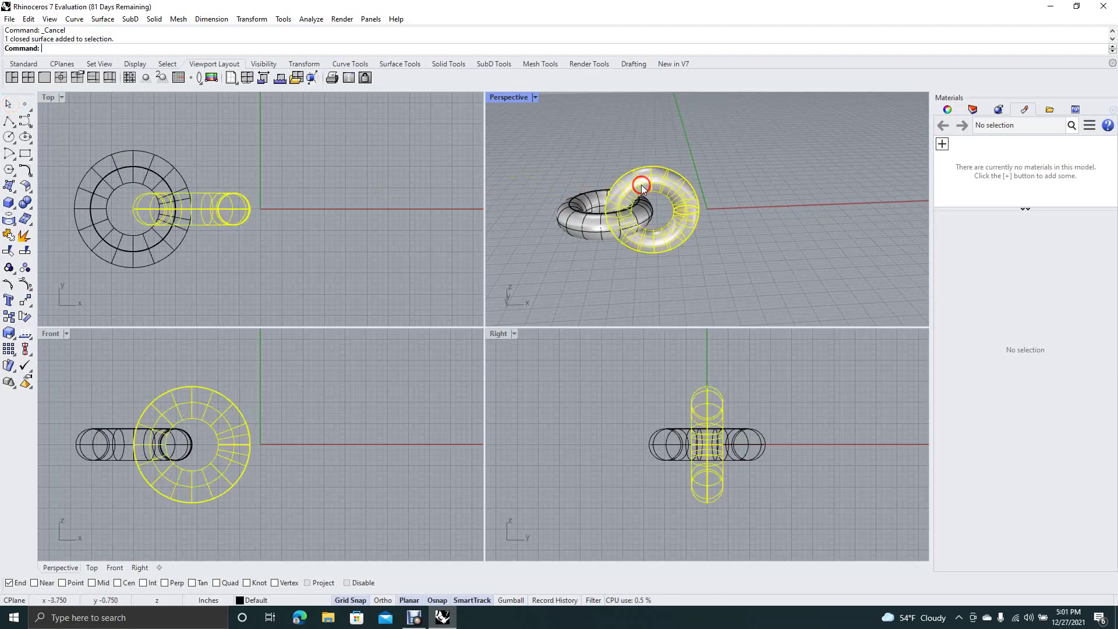
type("move")
key("Return")
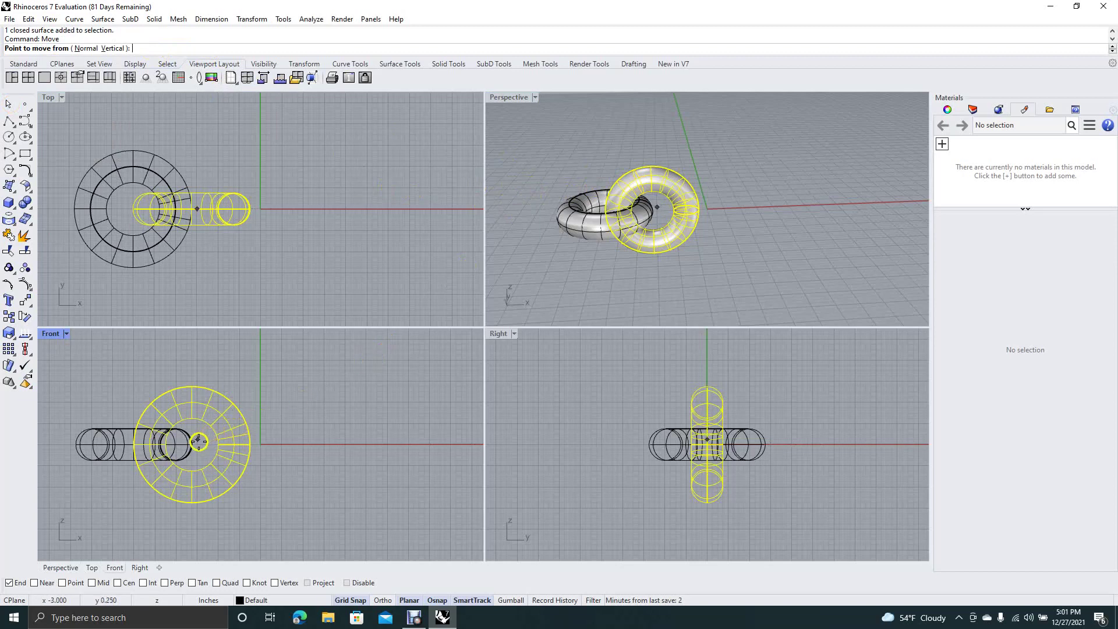
left_click(193, 443)
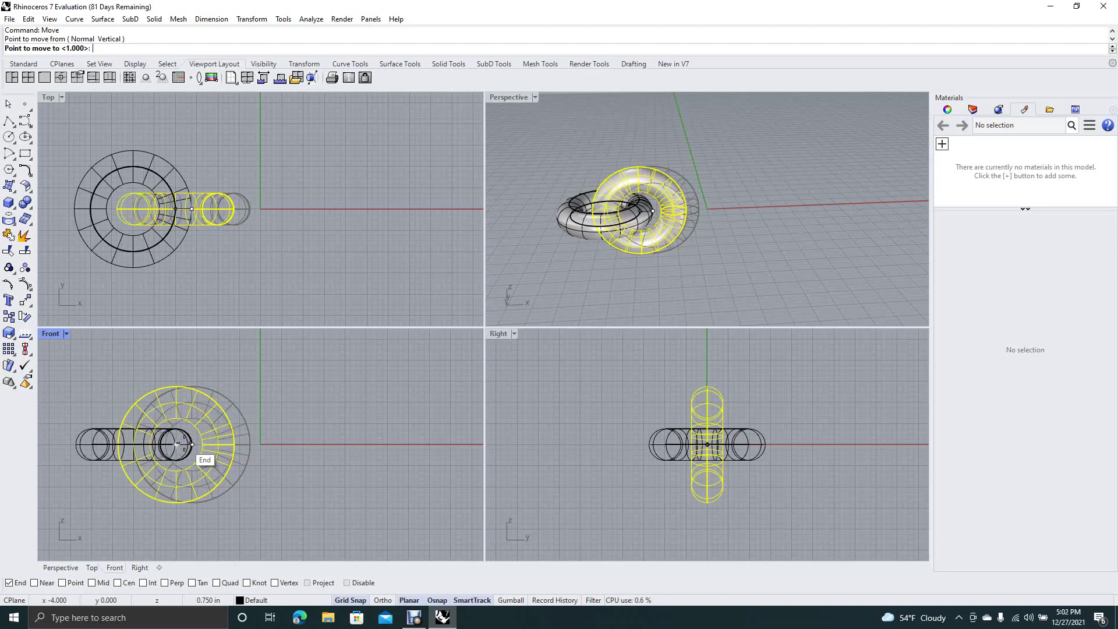
left_click(192, 443)
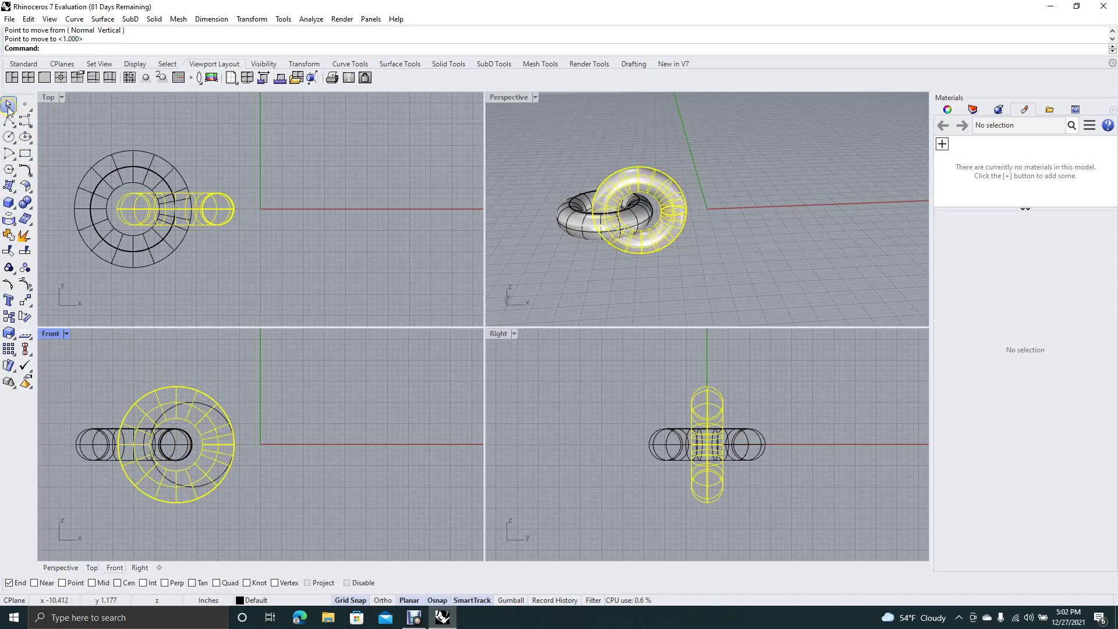
left_click(8, 106)
Delete both interlocked rings together with their rail circles.
mouse_move(545, 150)
right_mouse_down()
mouse_move(582, 253)
mouse_move(606, 265)
mouse_move(553, 251)
mouse_move(564, 280)
mouse_move(554, 140)
mouse_move(534, 107)
mouse_move(541, 138)
mouse_move(532, 165)
right_mouse_up()
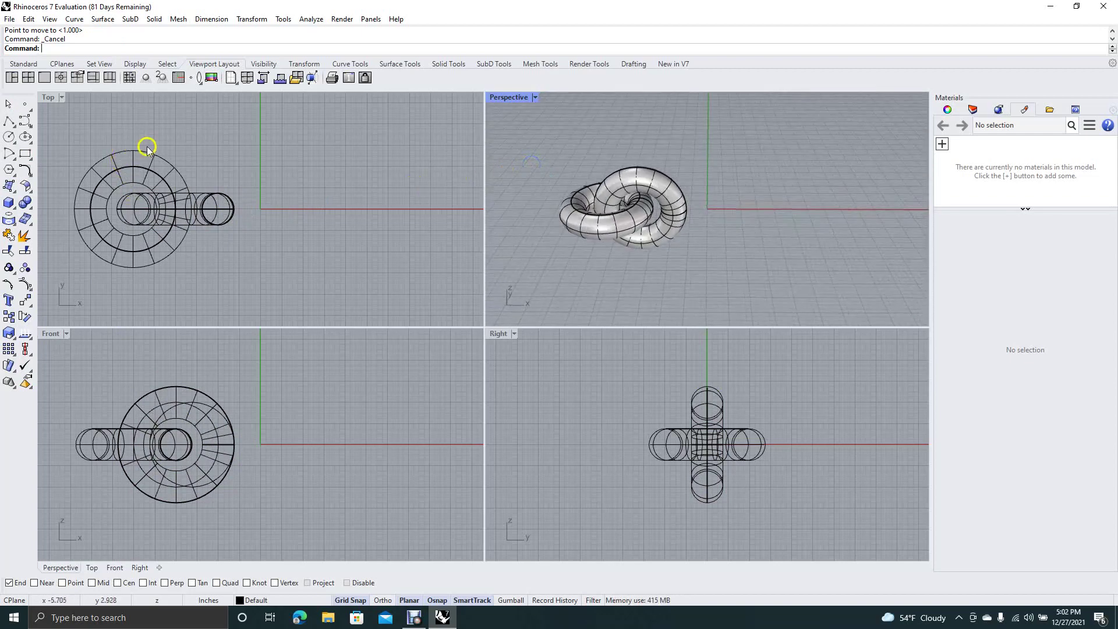
right_click_drag(579, 124, 546, 324)
left_click_drag(59, 140, 292, 299)
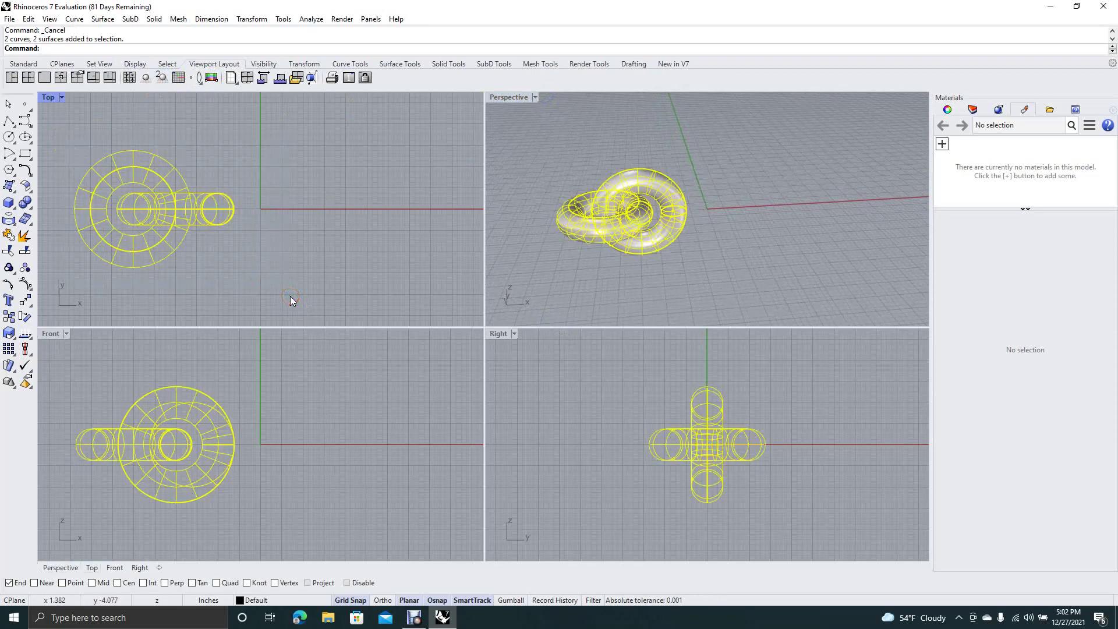
key("Delete")
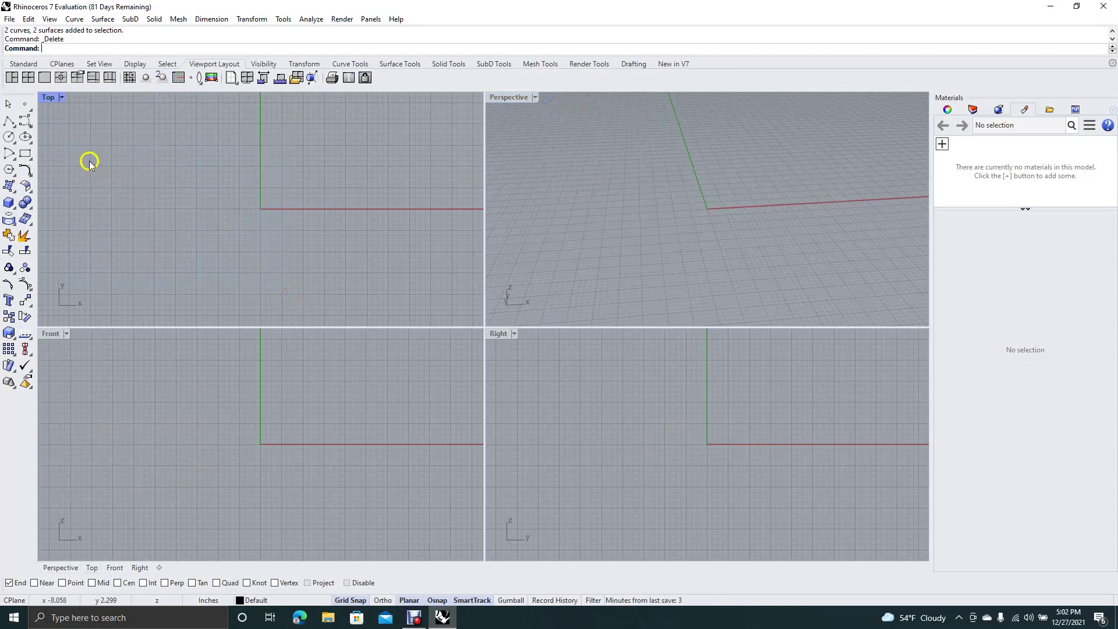
Draw a circle of radius 3 in the Top view, centred on the X axis at about x -7, and delete it.
left_click(8, 137)
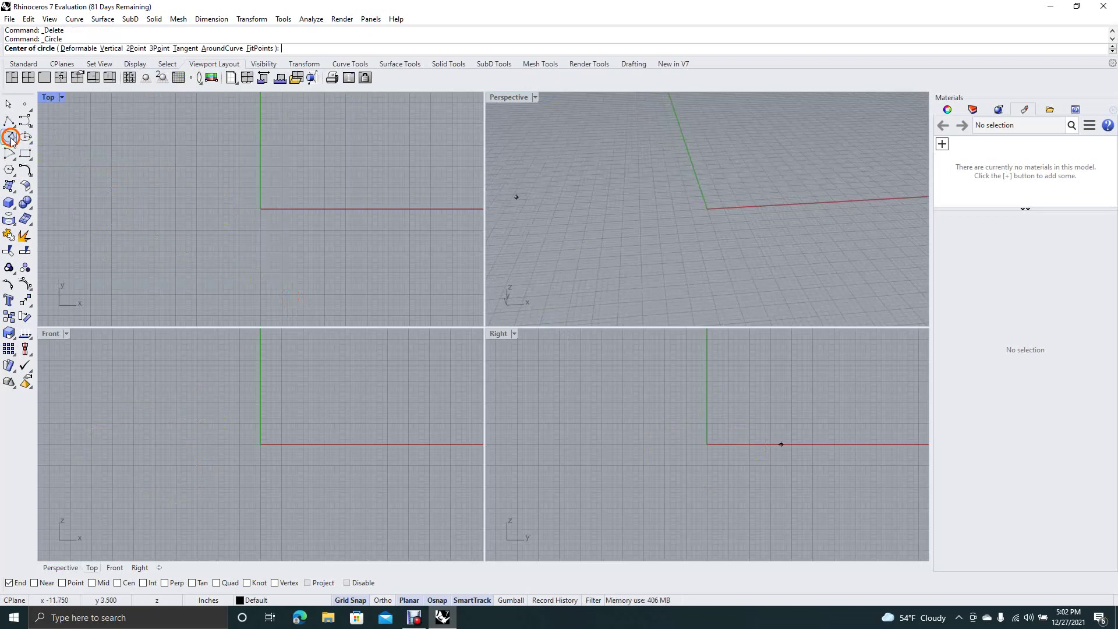
left_click(110, 209)
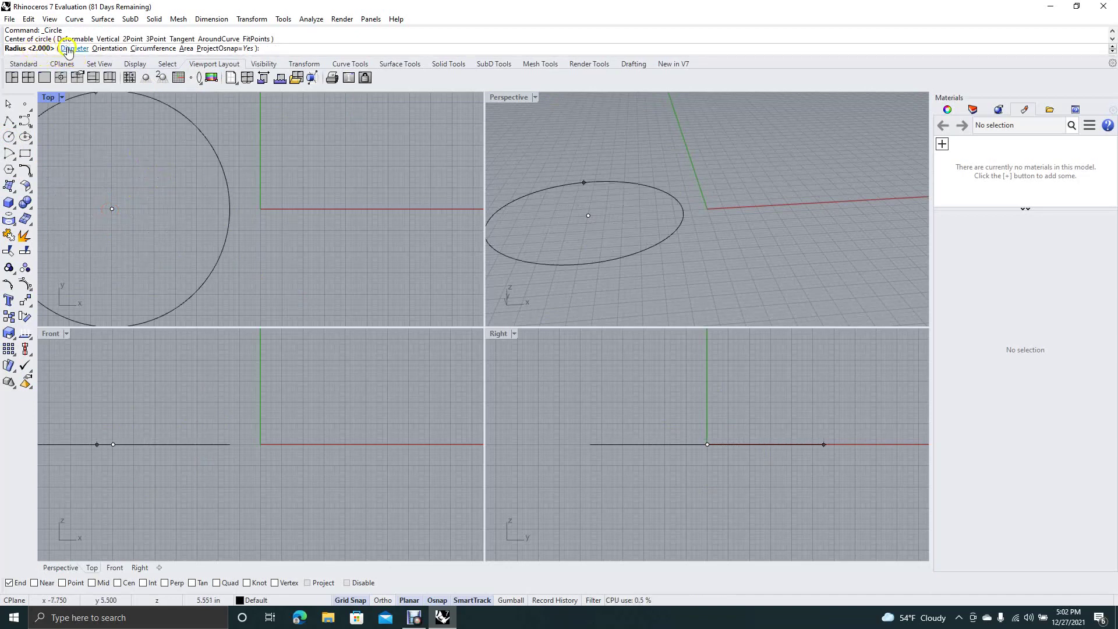
type("3")
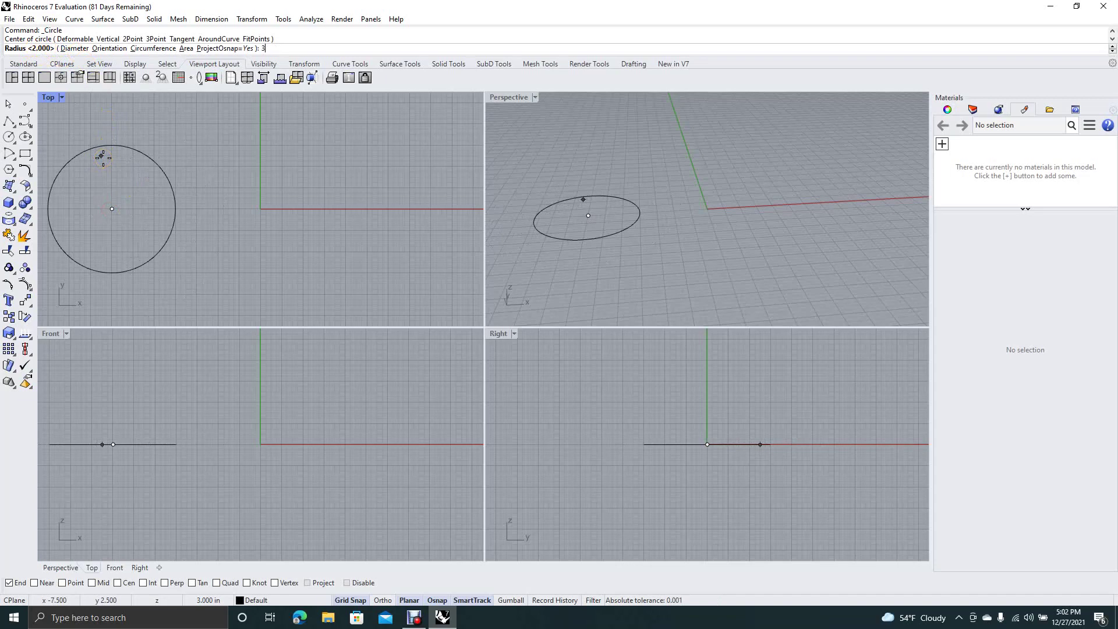
key("Return")
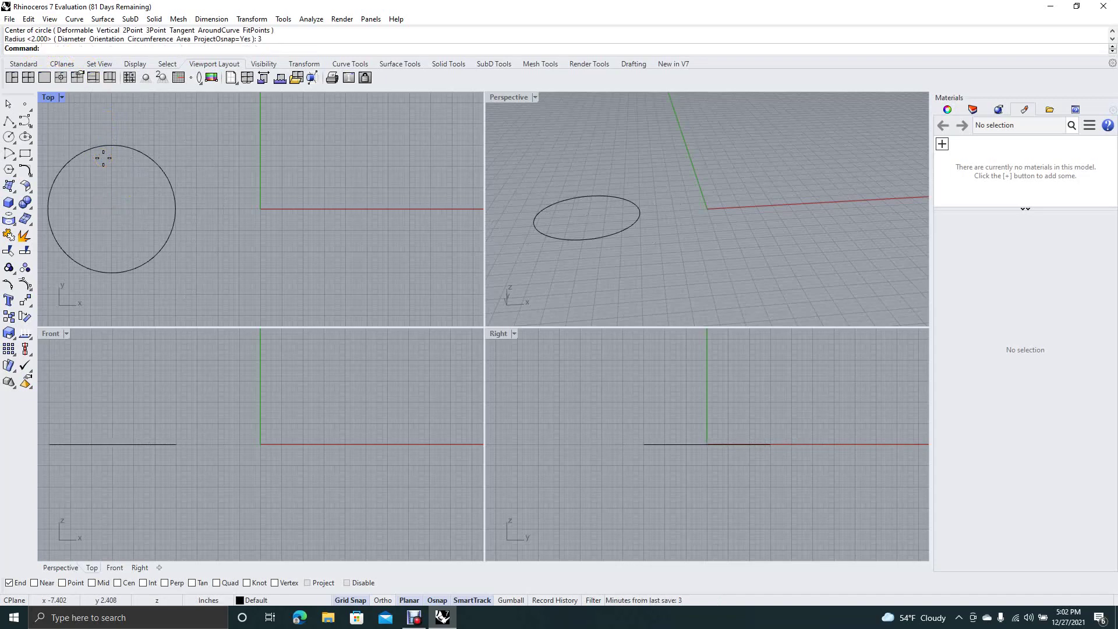
left_click(143, 158)
key("Delete")
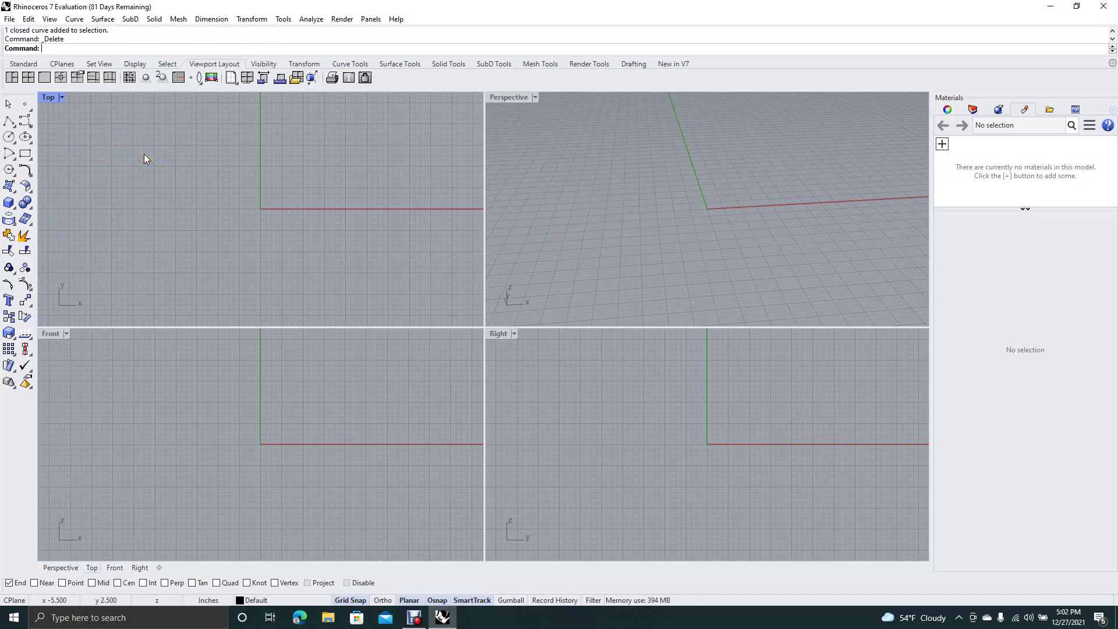
Draw a circle of diameter 6 in the Top view using the Diameter option, centred at x -6, y 0.
left_click(11, 138)
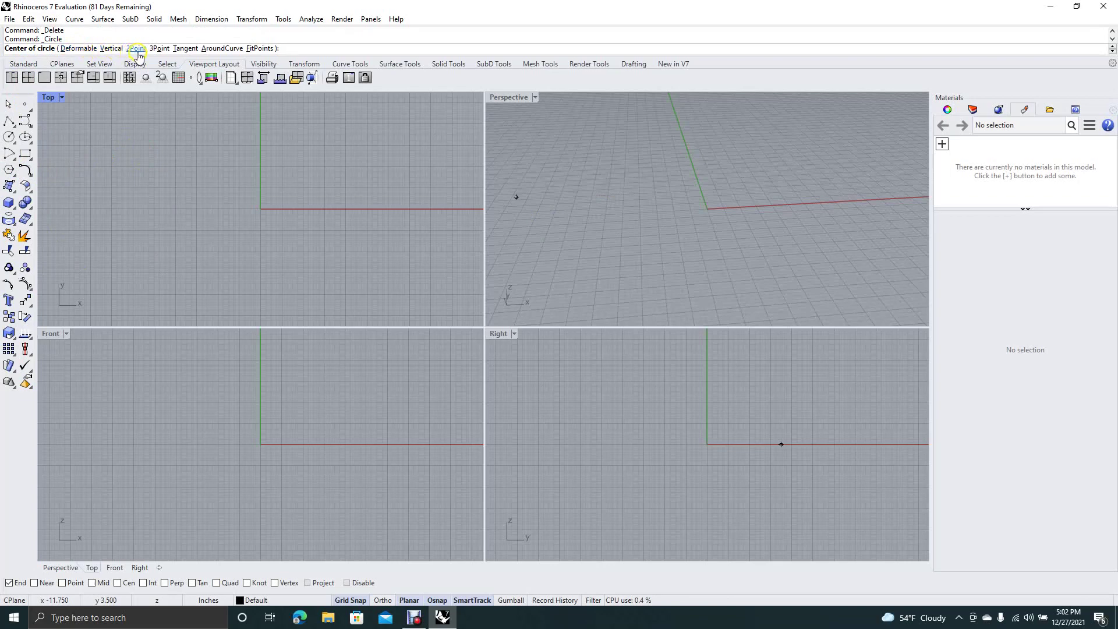
left_click(133, 209)
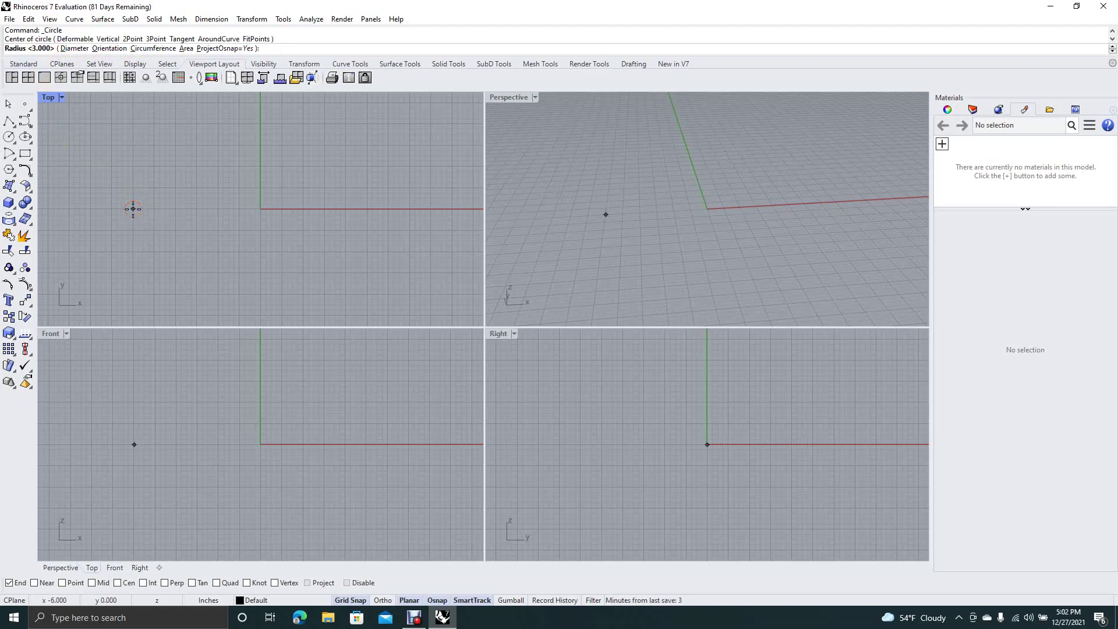
left_click(75, 49)
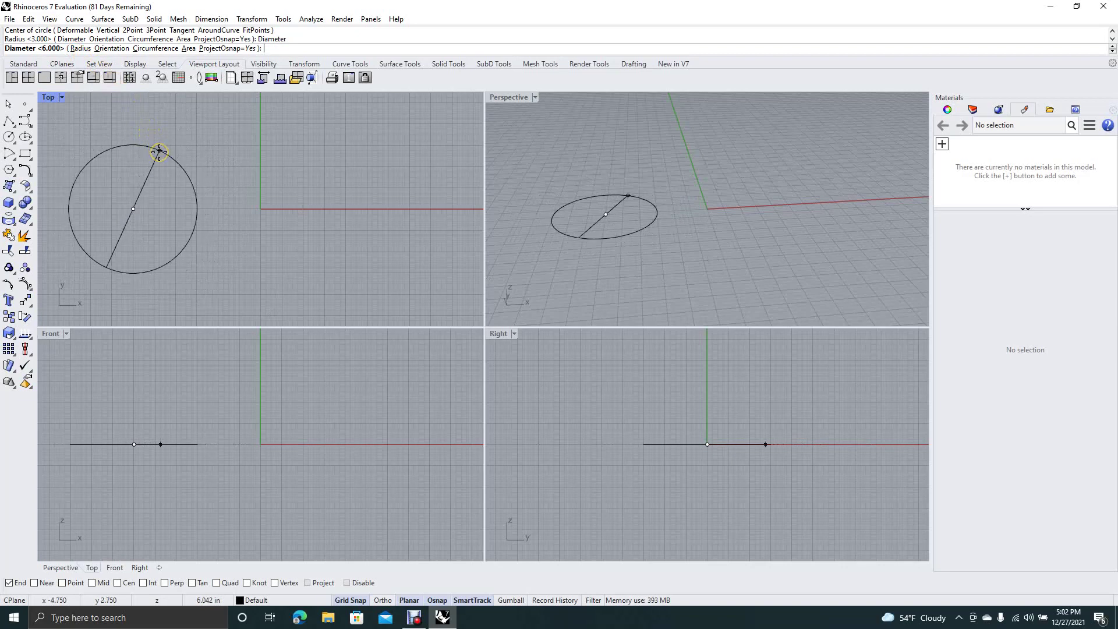
left_click(196, 190)
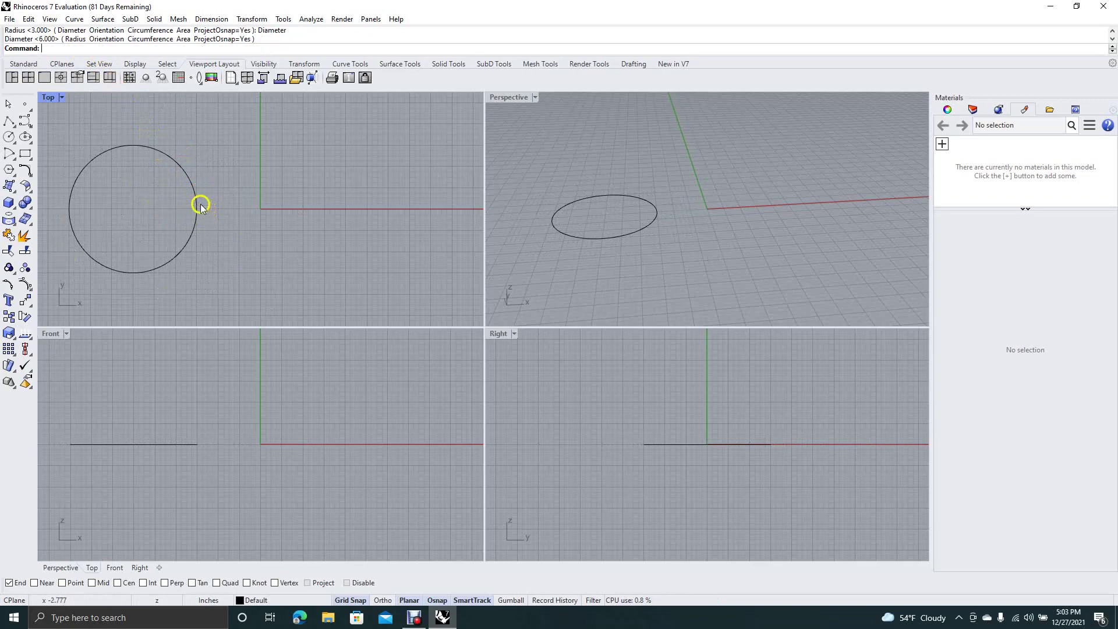
Pipe the flat circle at a constant radius of 0.5, with no additional radius points.
type("Pipe")
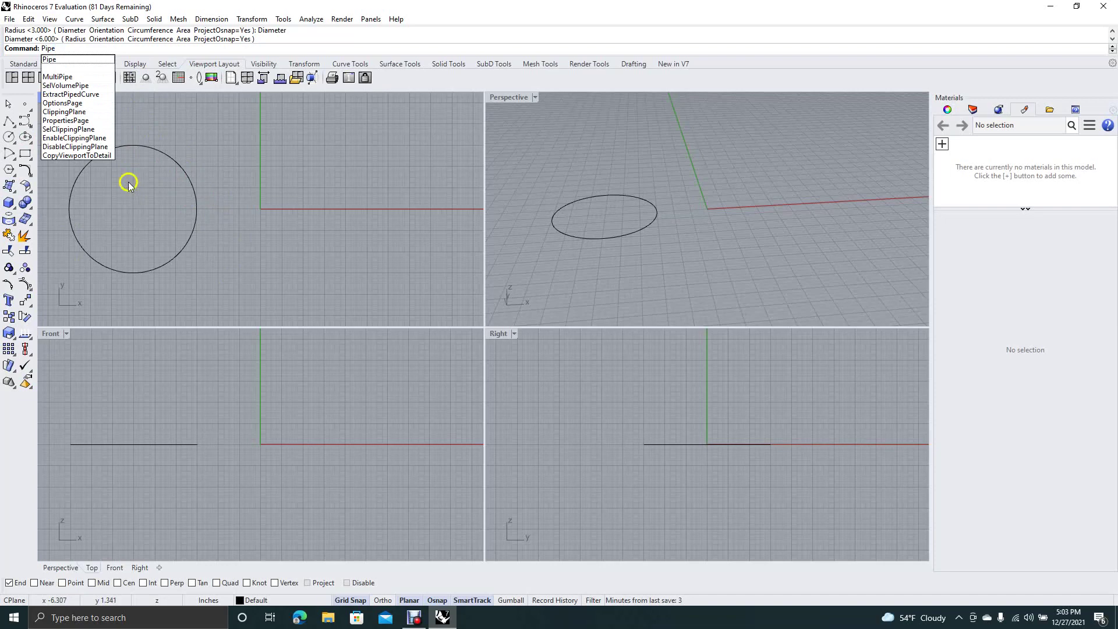
left_click(50, 59)
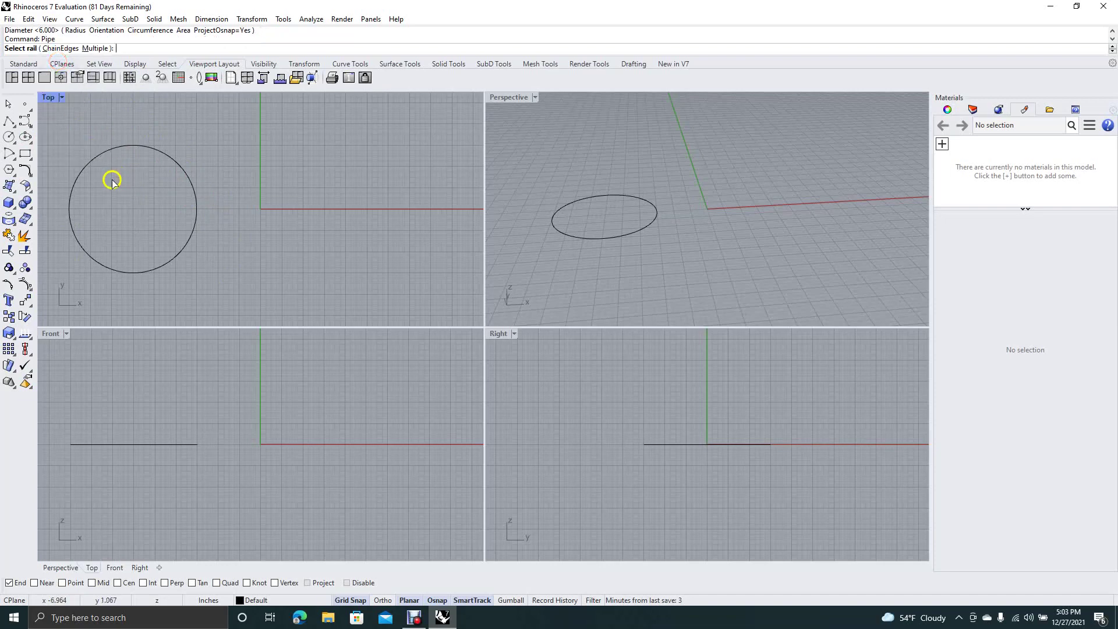
left_click(129, 272)
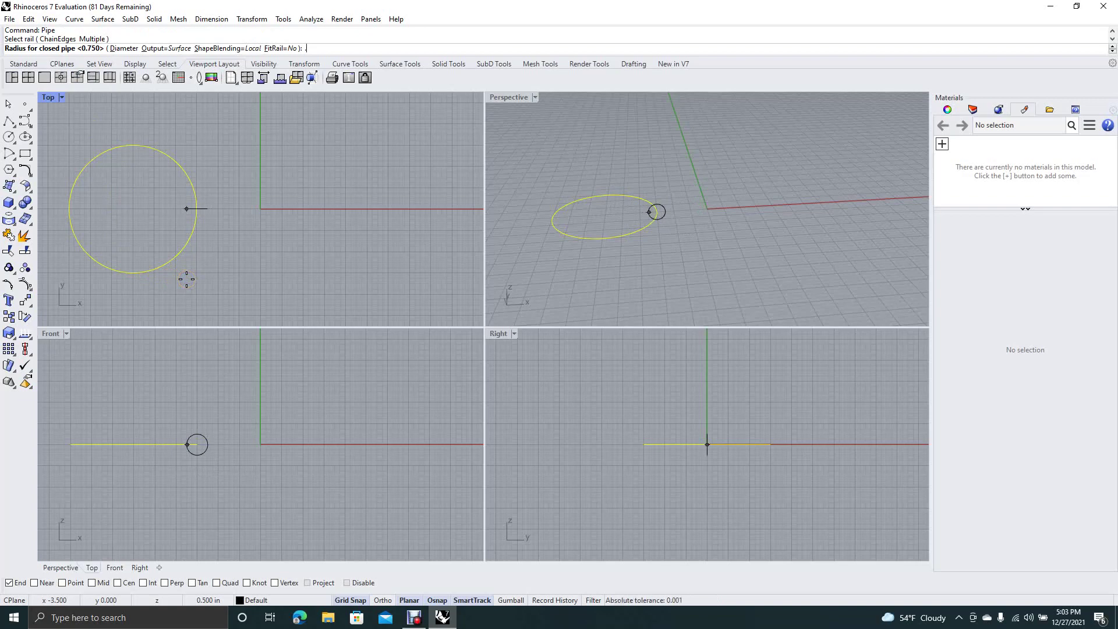
key("Return")
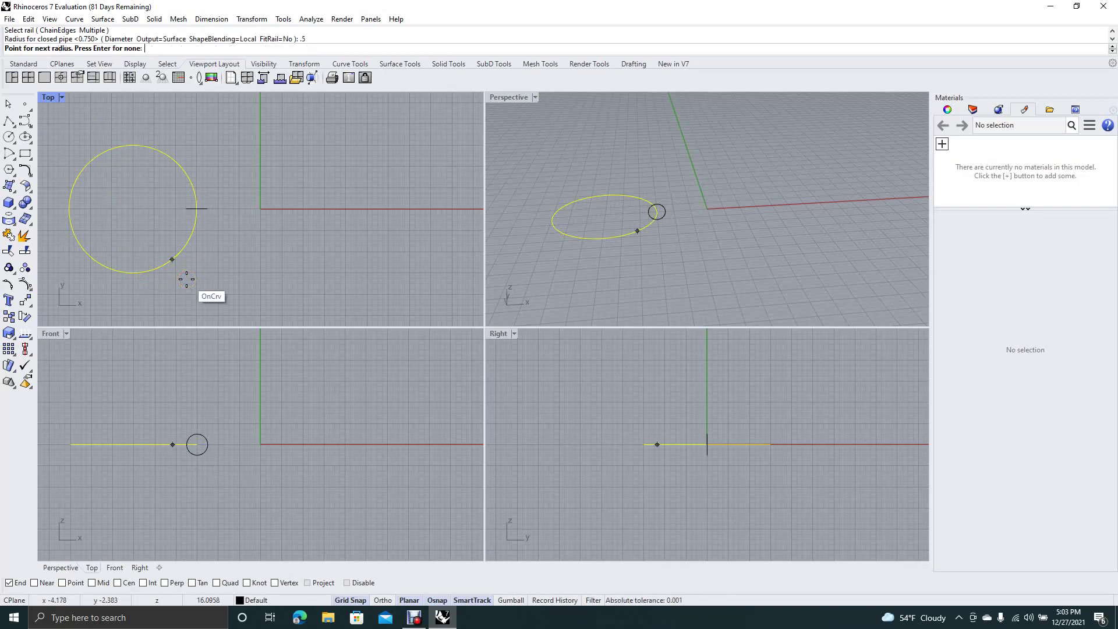
key("Return")
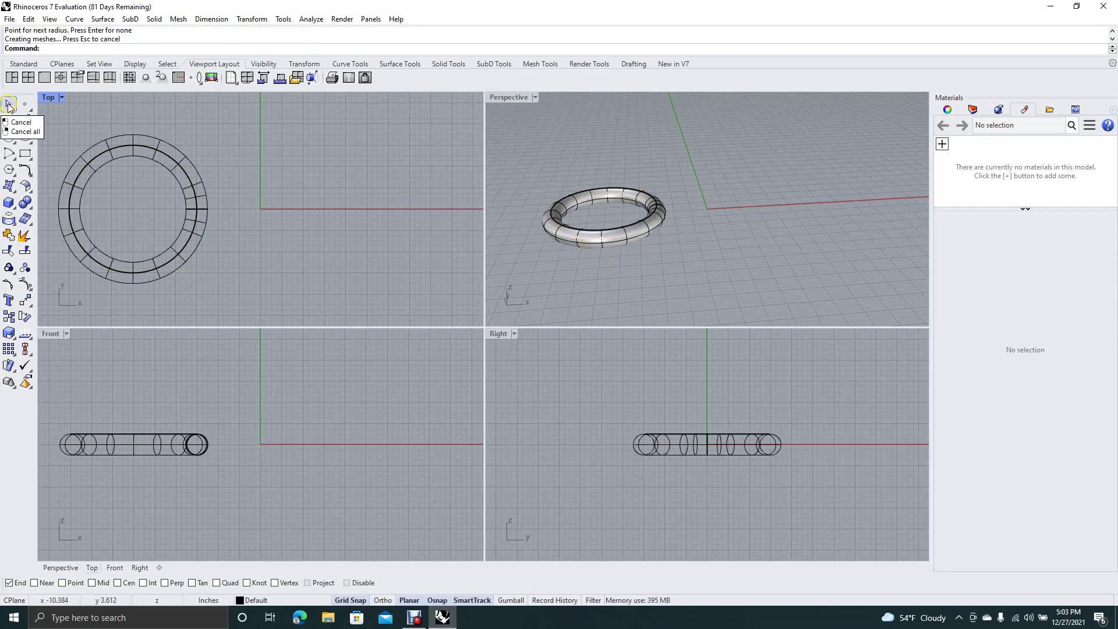
left_click(8, 107)
left_click(279, 239)
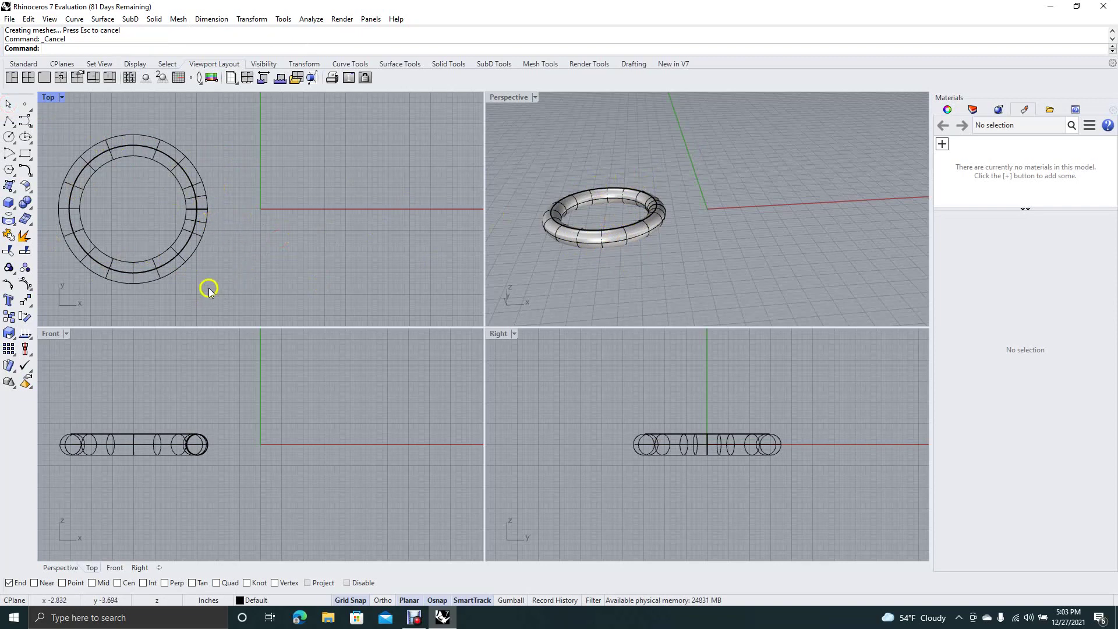
Draw a circle of diameter 6 in the Front view, centred on the X axis at x -1.
left_click(10, 135)
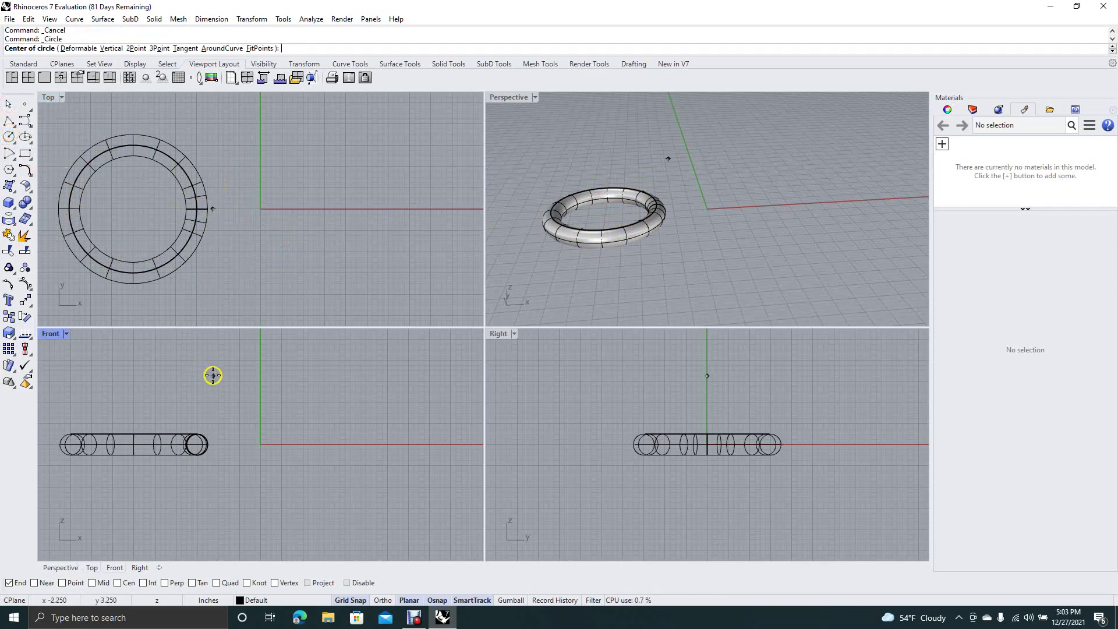
left_click(239, 443)
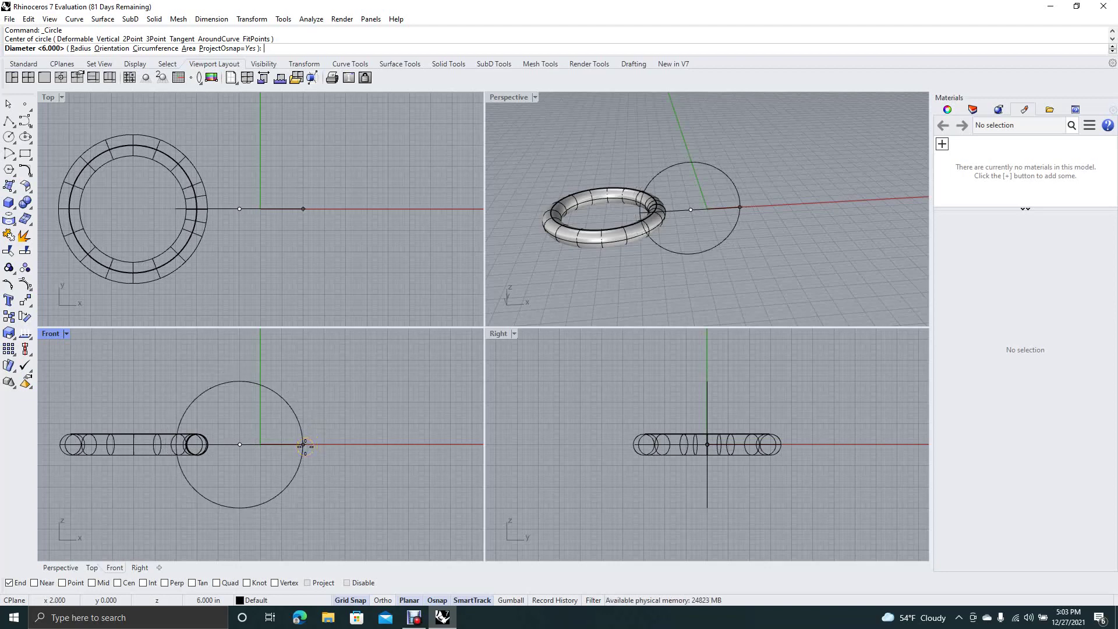
left_click(304, 447)
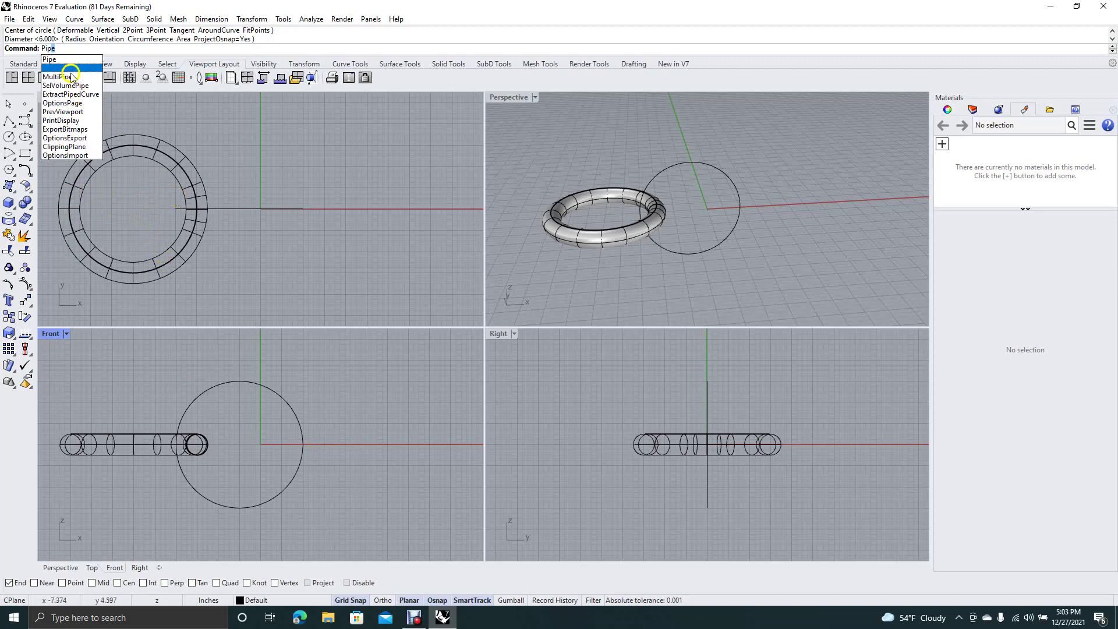
Pipe the upright circle in the Front view at a constant radius of 0.5.
left_click(62, 60)
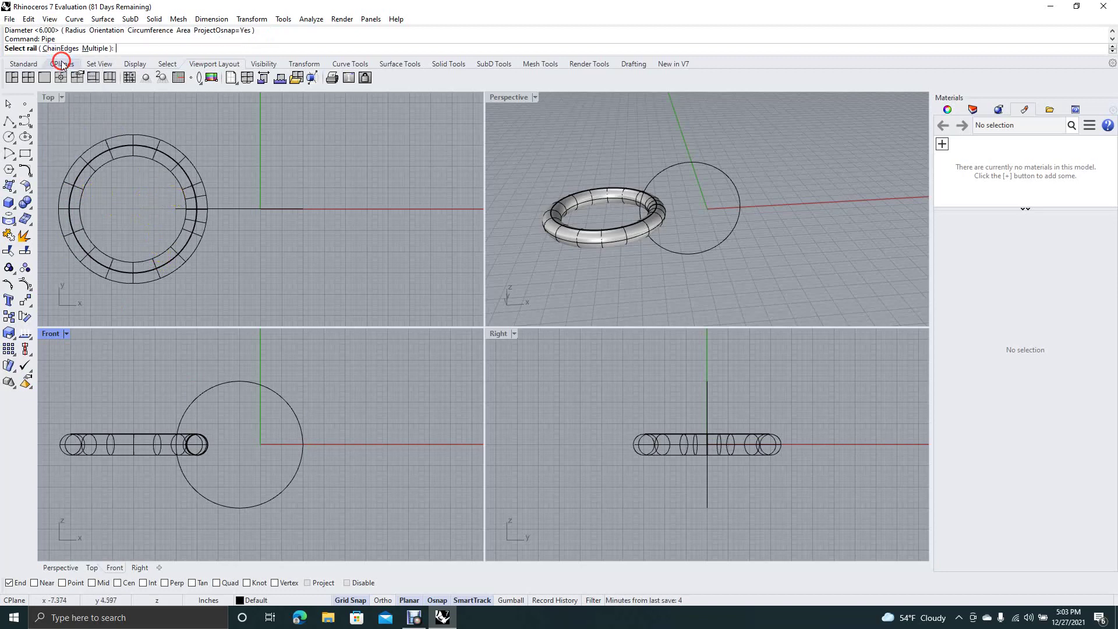
left_click(240, 509)
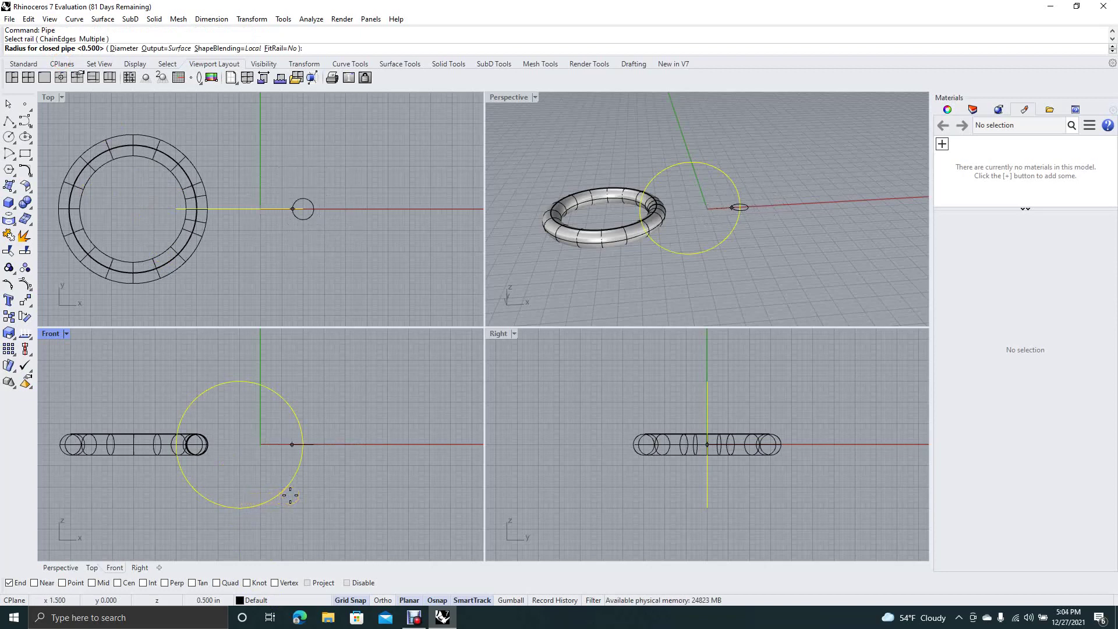
left_click(290, 495)
key("Return")
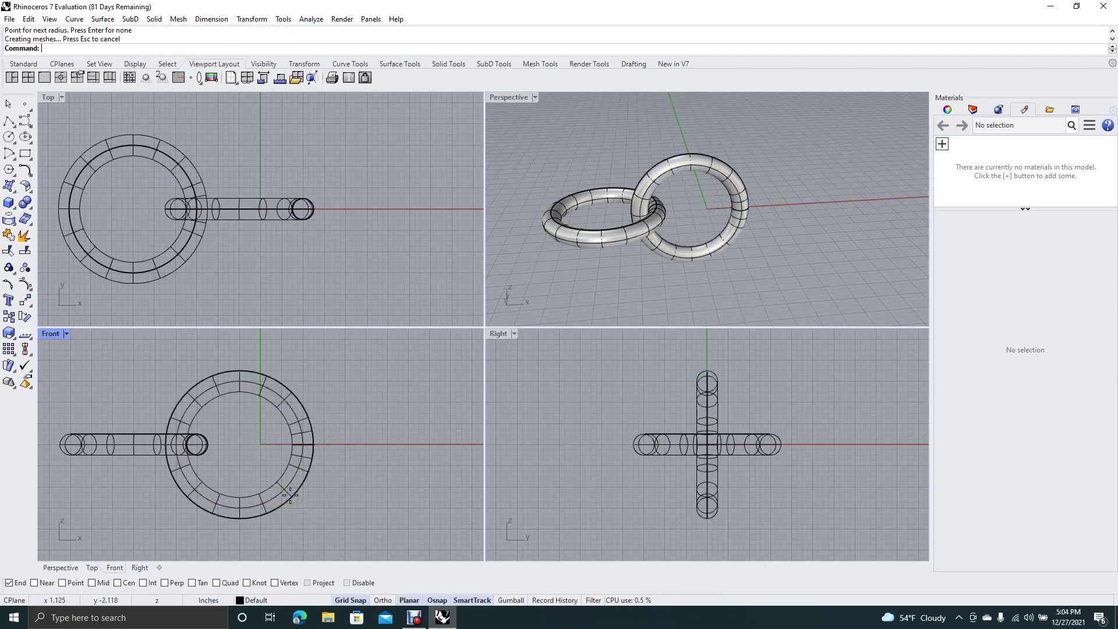
Move the upright ring 2 inches along the X axis toward the centre of the flat ring.
left_click(9, 105)
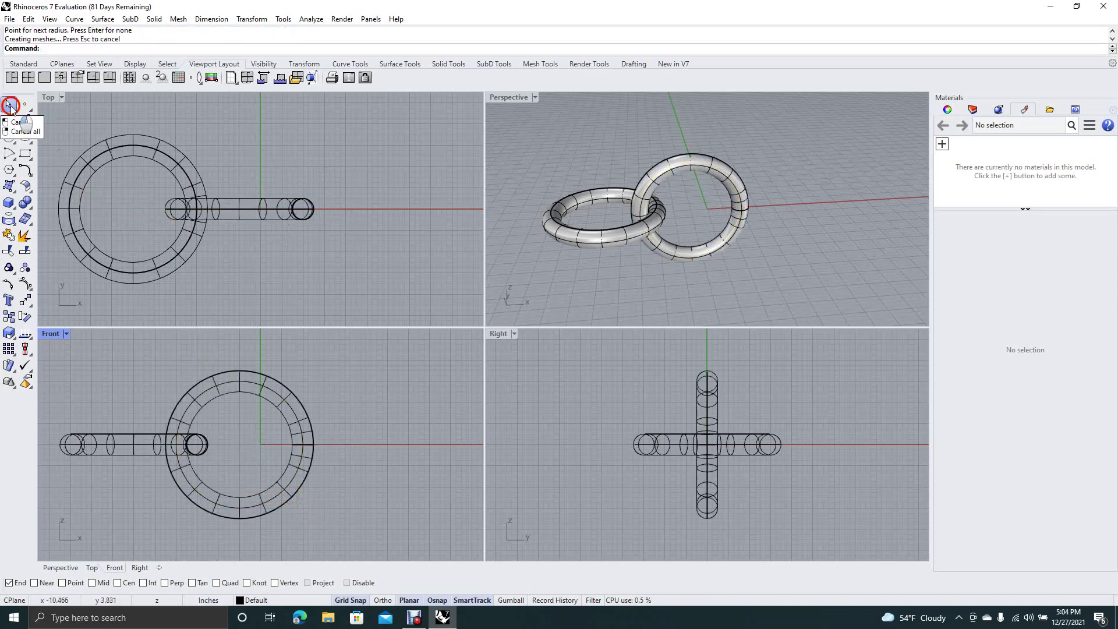
left_click(667, 175)
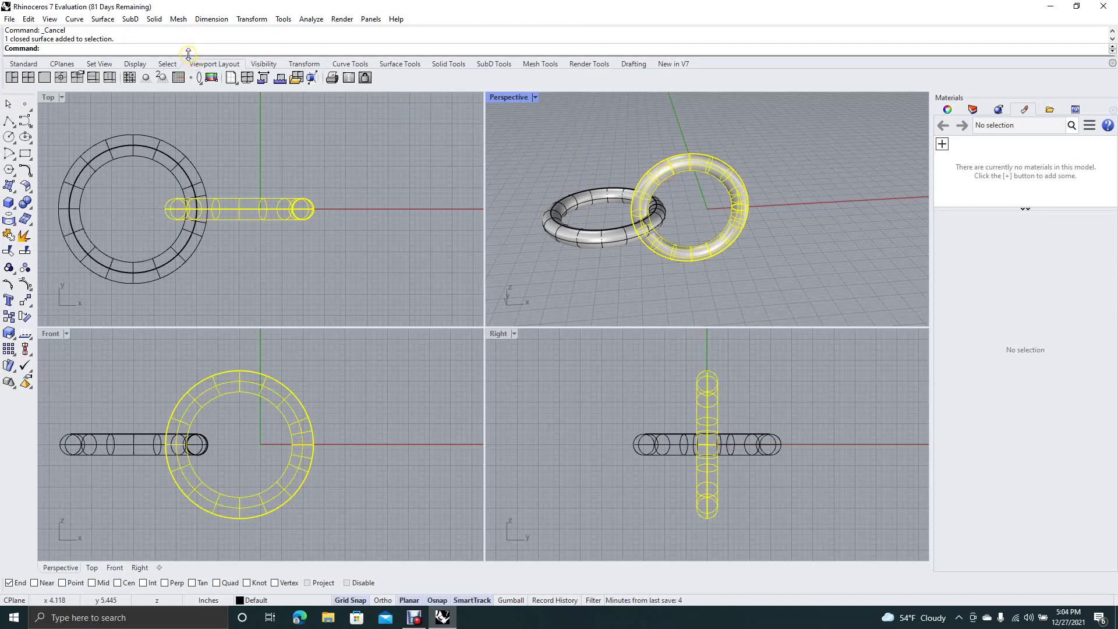
type("Move")
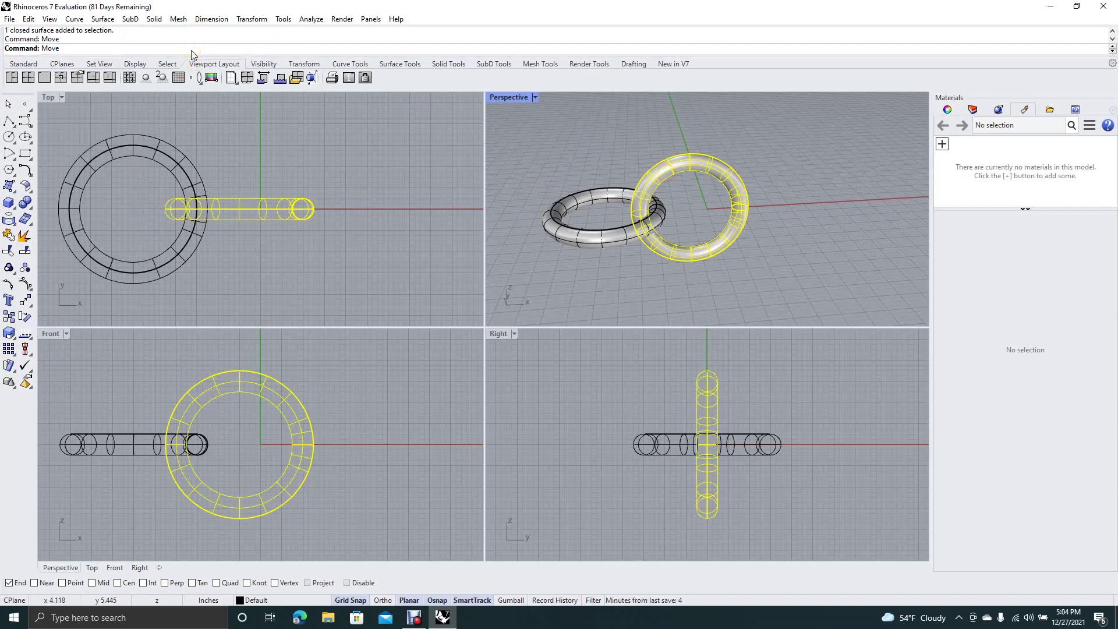
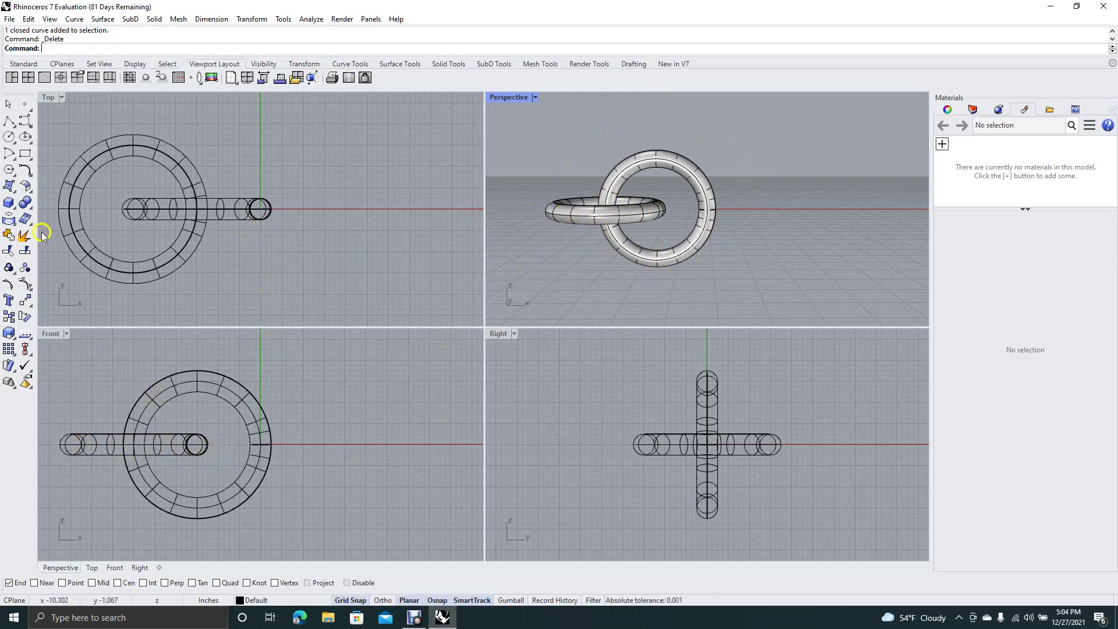
left_click(9, 136)
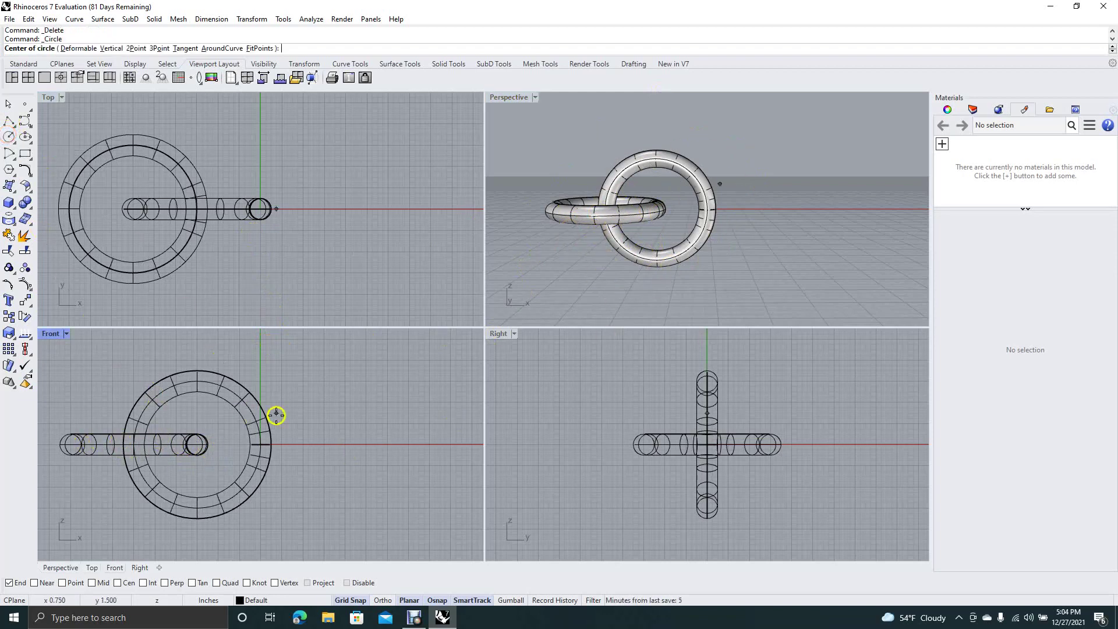
left_click(344, 445)
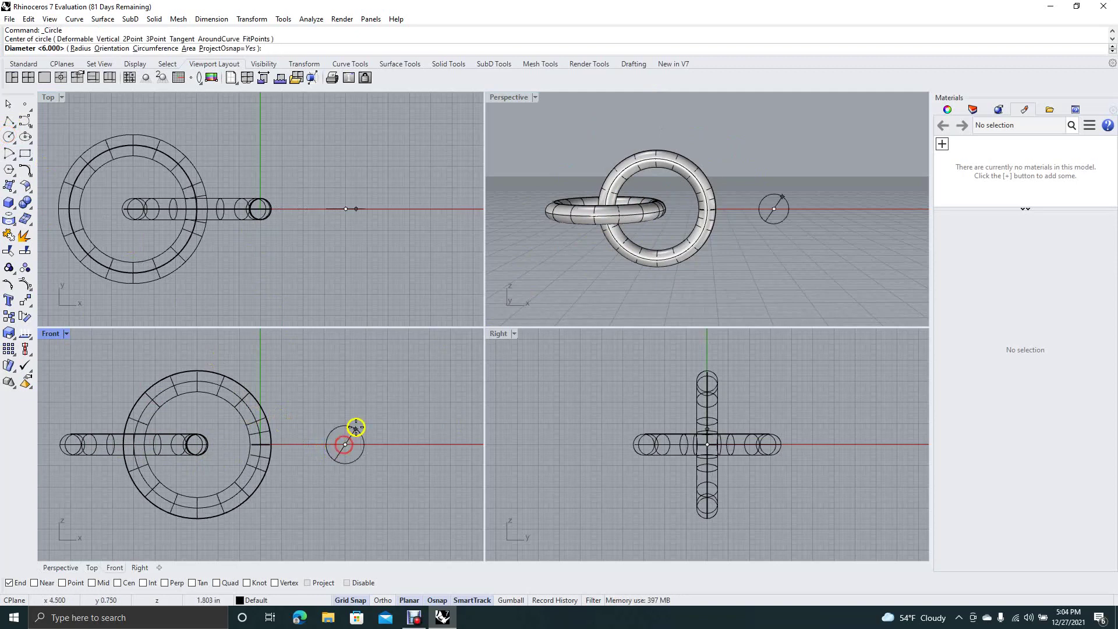
left_click(393, 424)
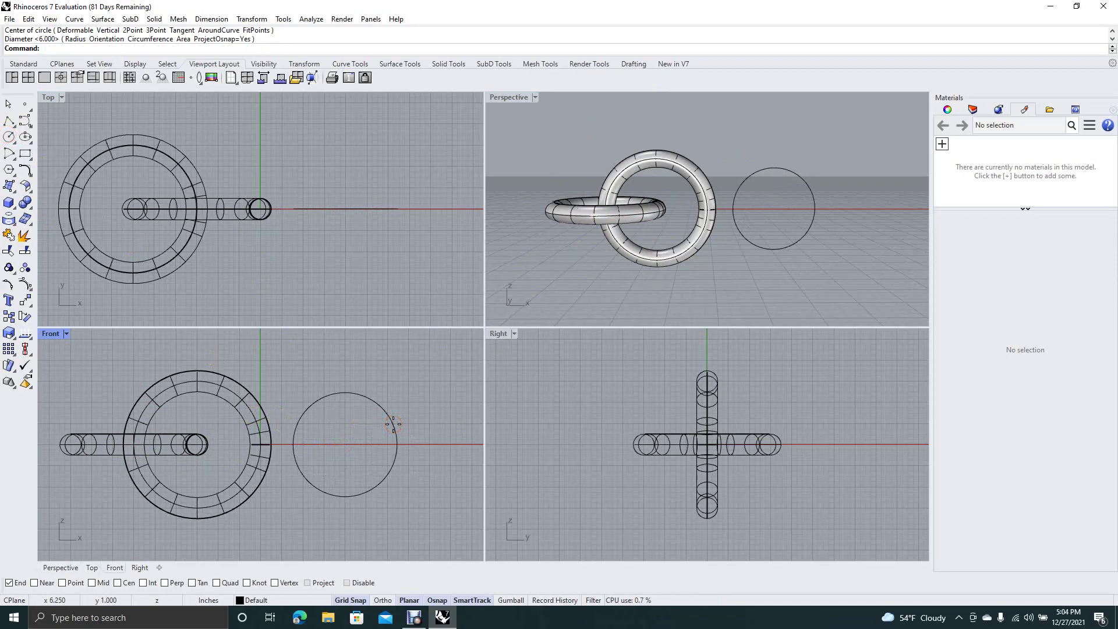
key("ctrl+z")
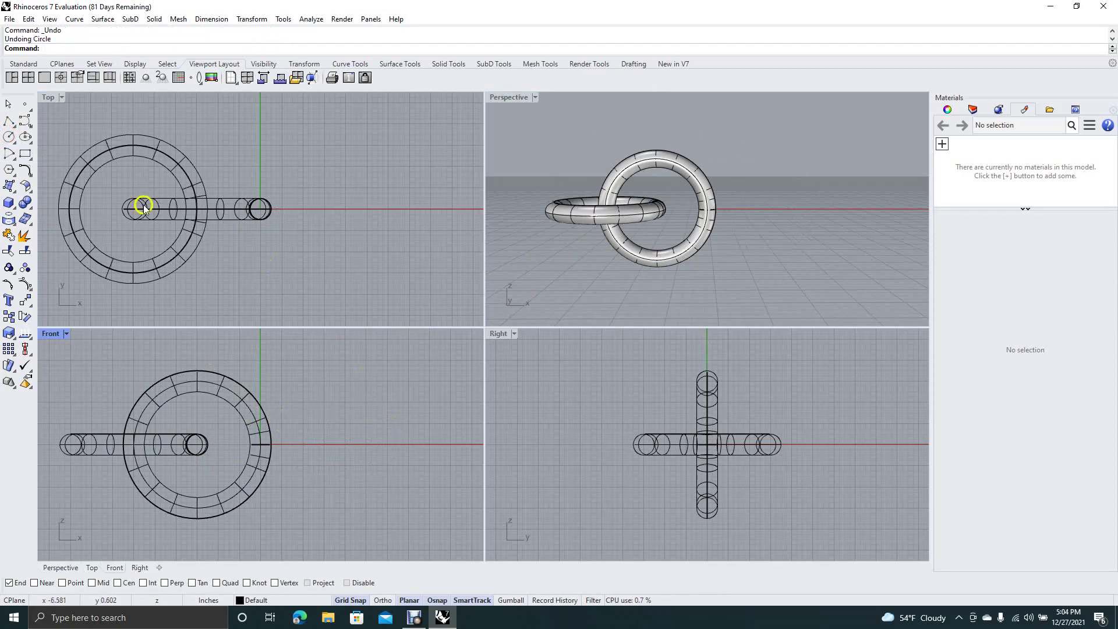
Draw a circle of diameter 6 in the Top view, centred on the X axis at about x 2.25.
left_click(8, 139)
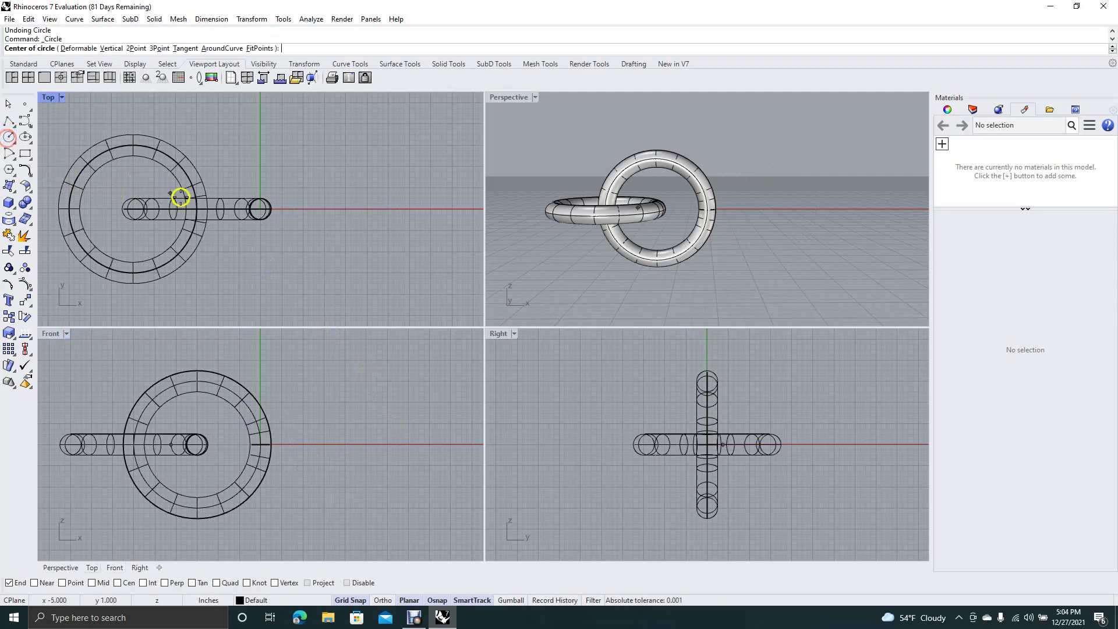
left_click(308, 208)
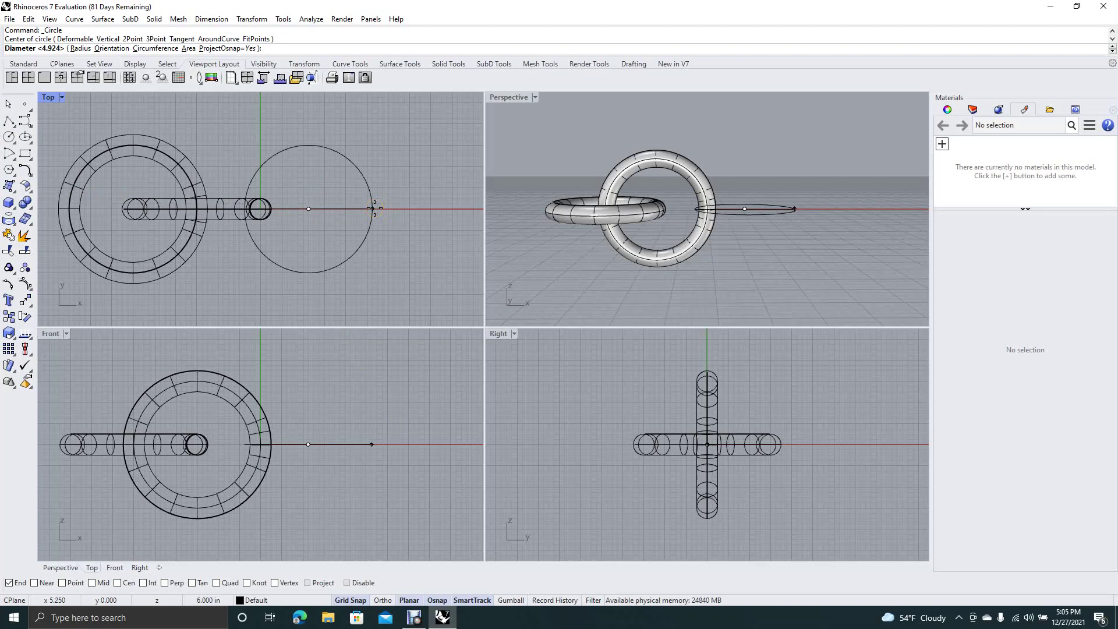
left_click(372, 209)
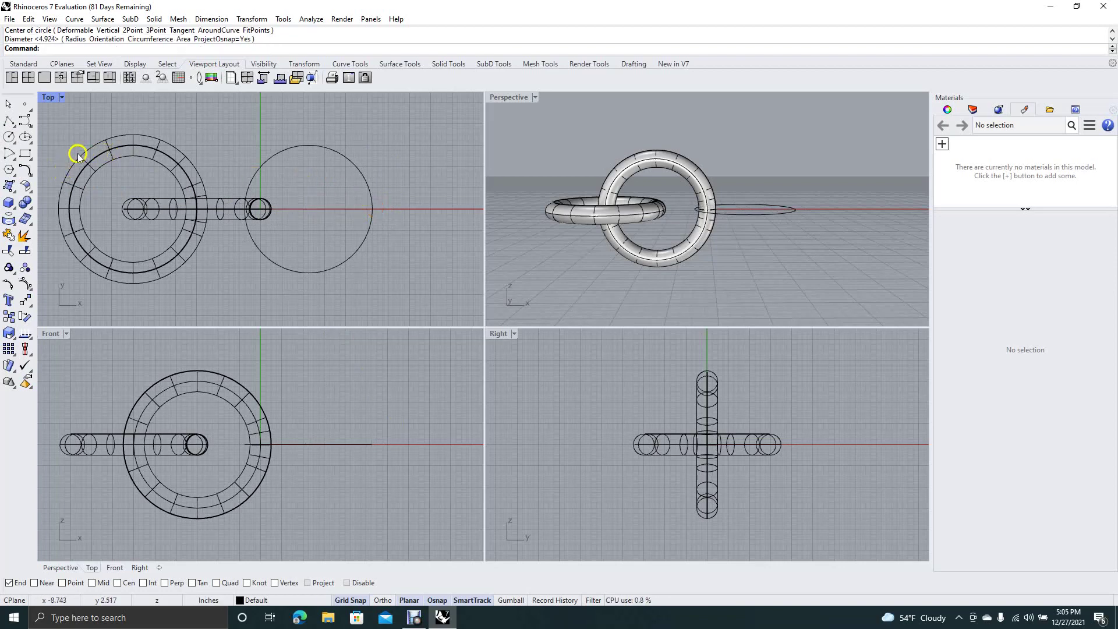
Pipe the new flat circle at a constant radius of 0.5, with no additional radius points.
type("Pipe")
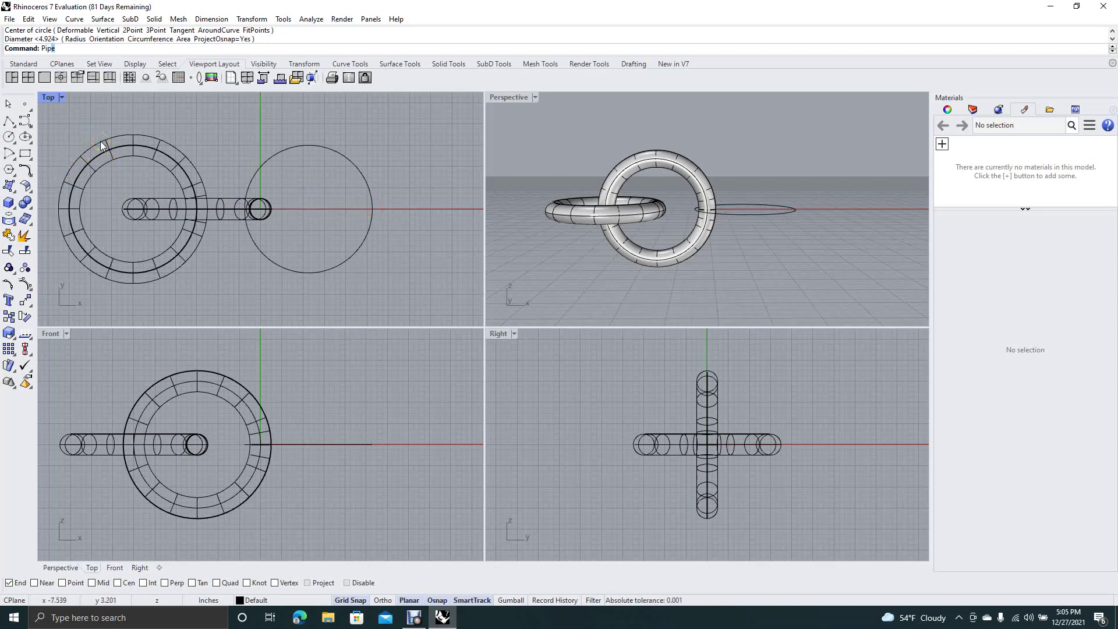
type("p")
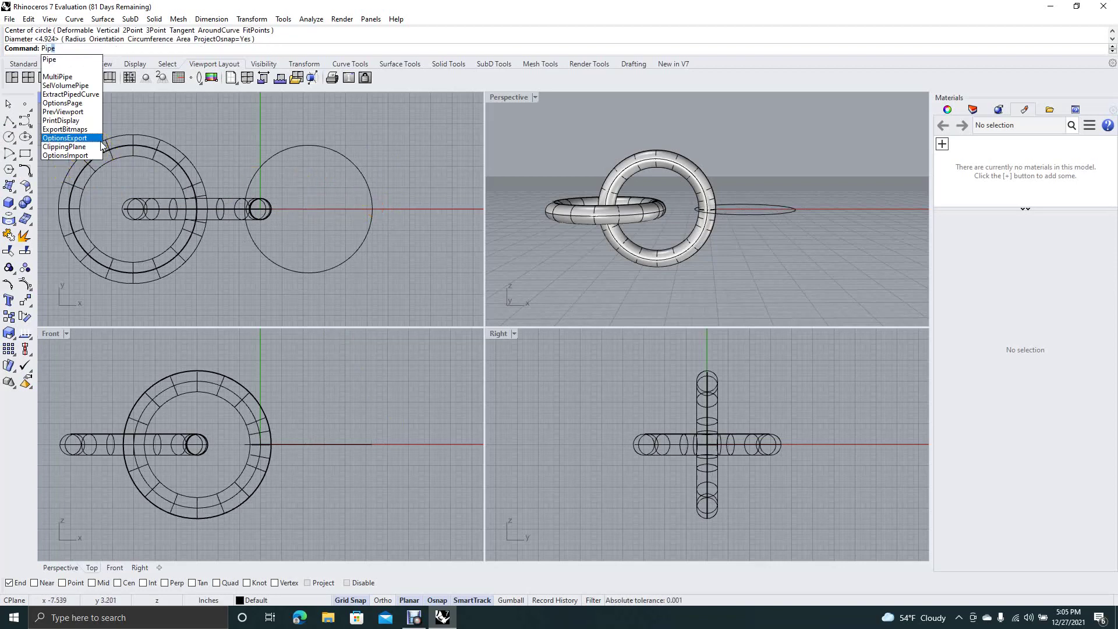
left_click(61, 58)
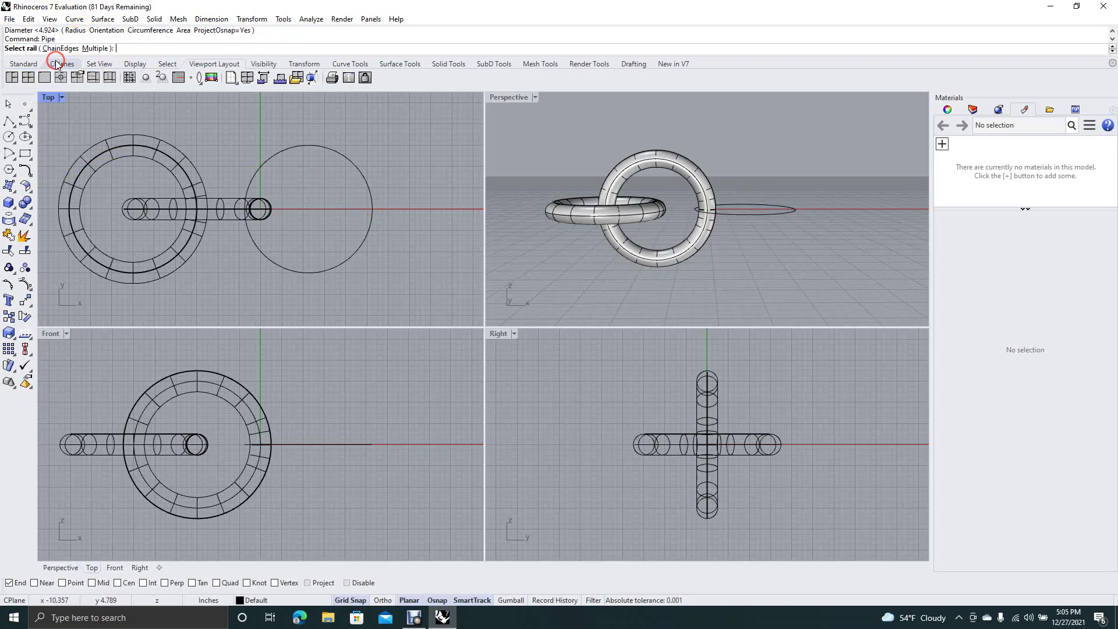
left_click(305, 275)
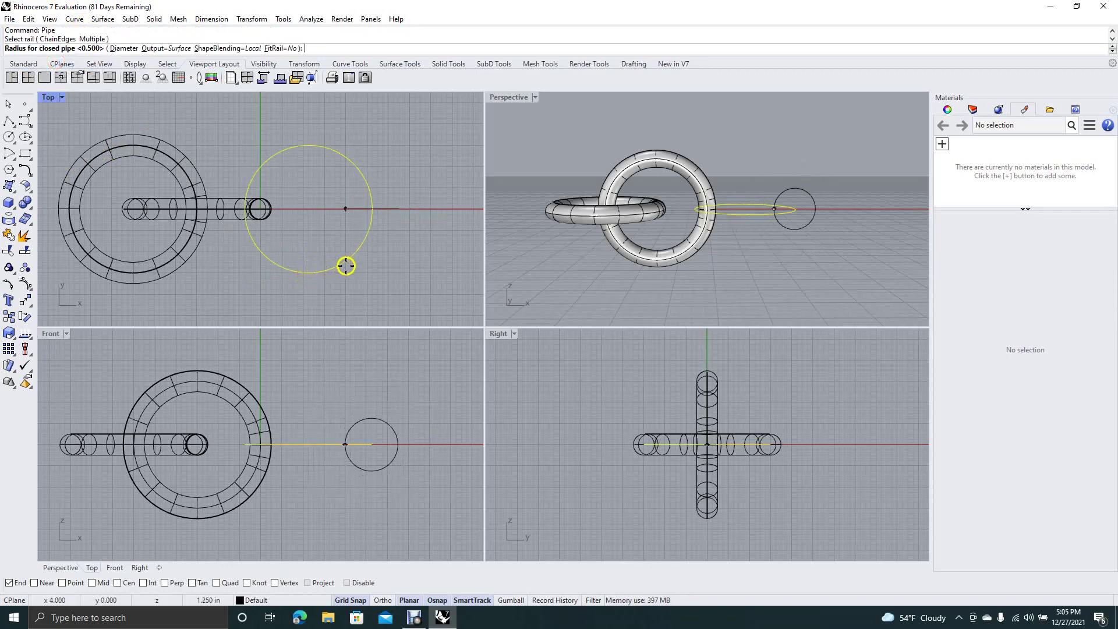
left_click(359, 269)
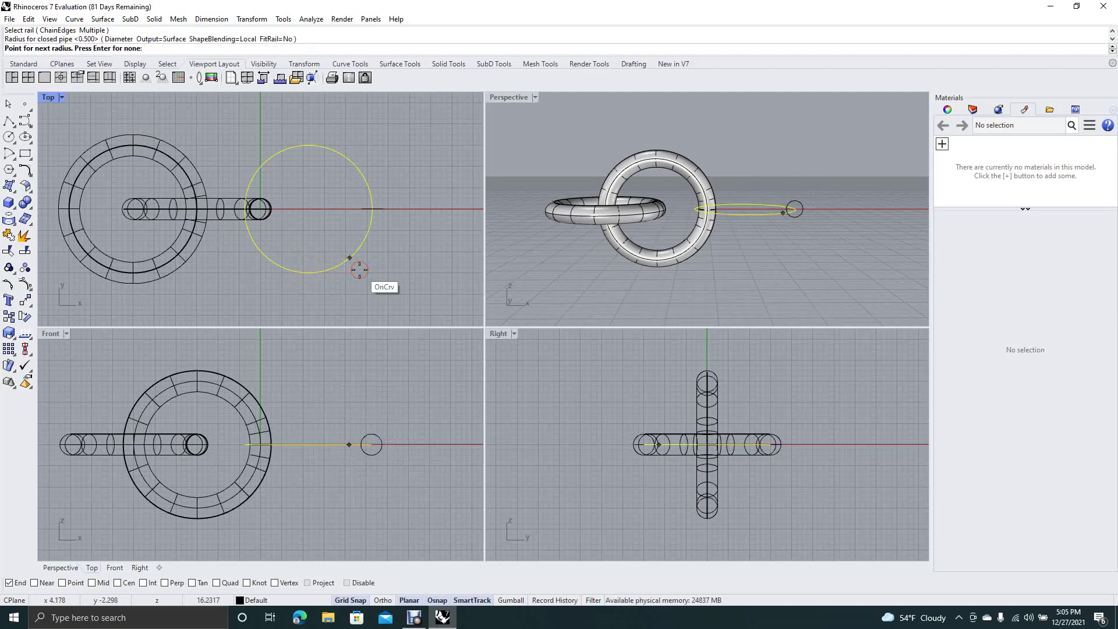
key("Return")
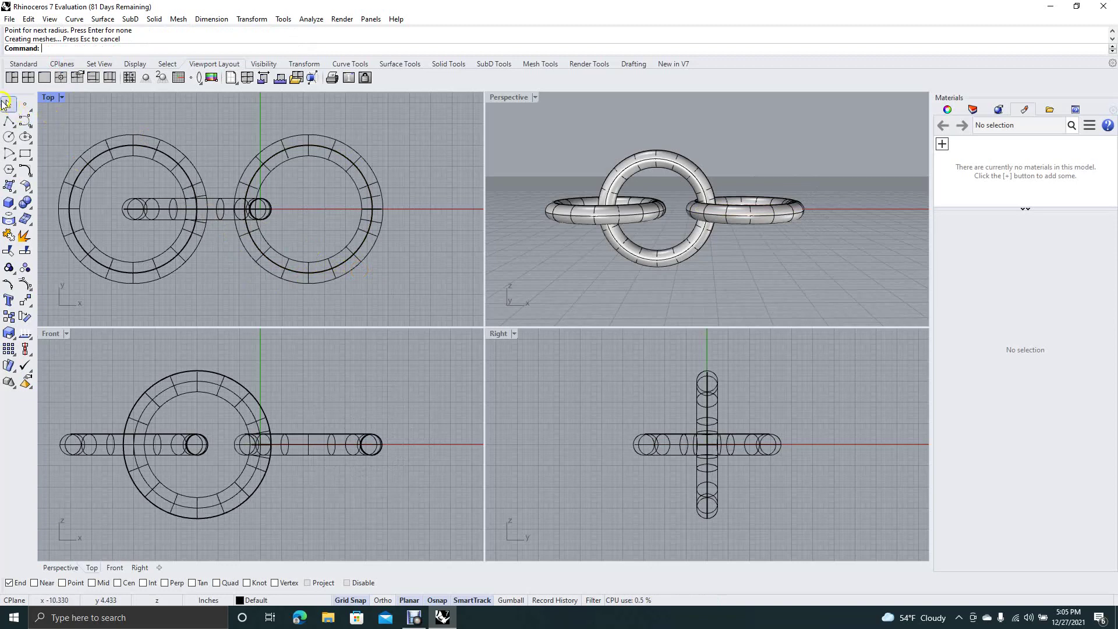
Move the new flat ring 1 inch along the X axis toward the upright ring and delete its leftover circle curve.
left_click(6, 103)
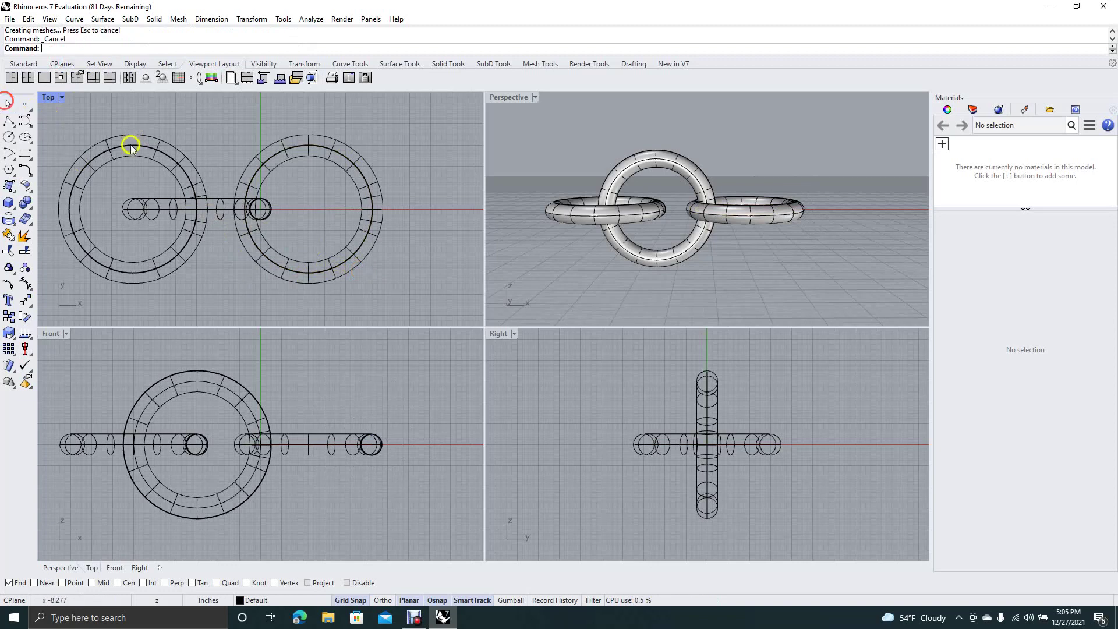
left_click(748, 221)
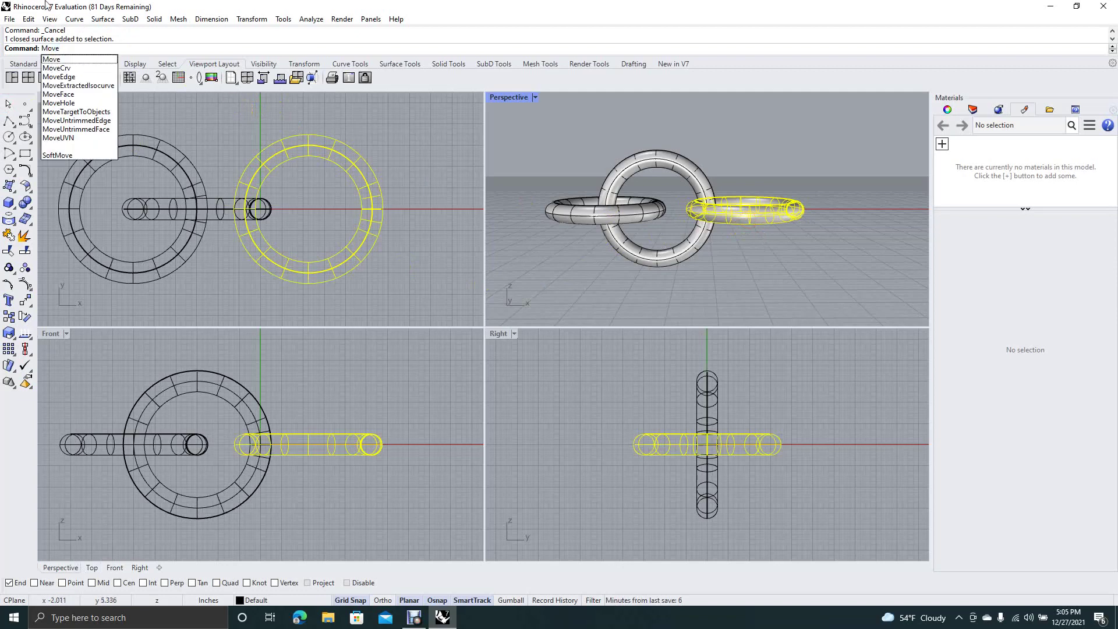
left_click(54, 59)
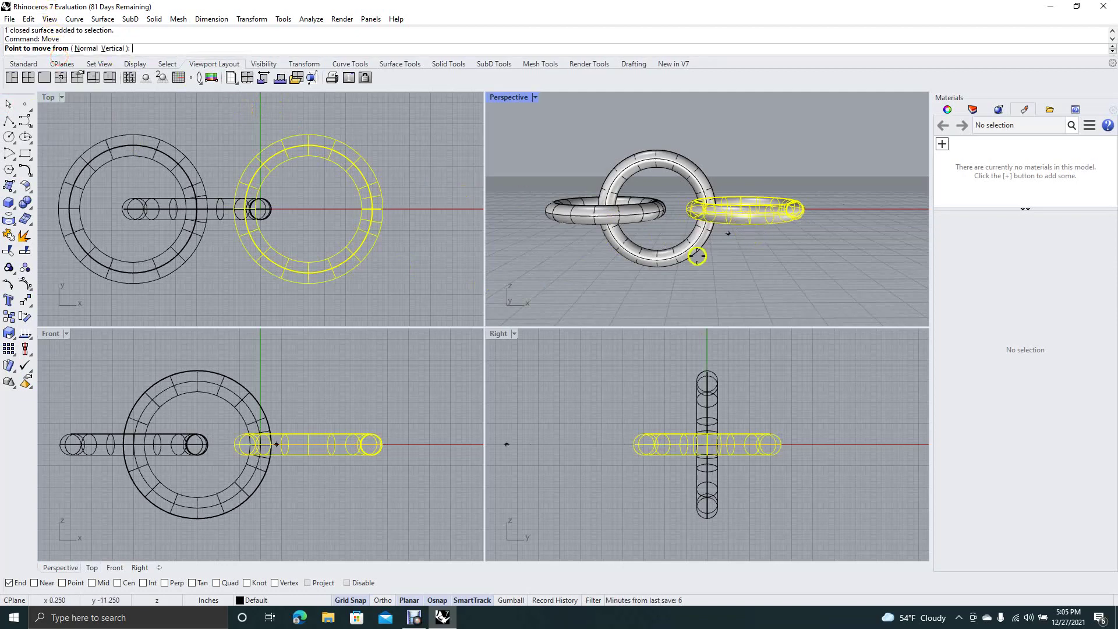
left_click(308, 445)
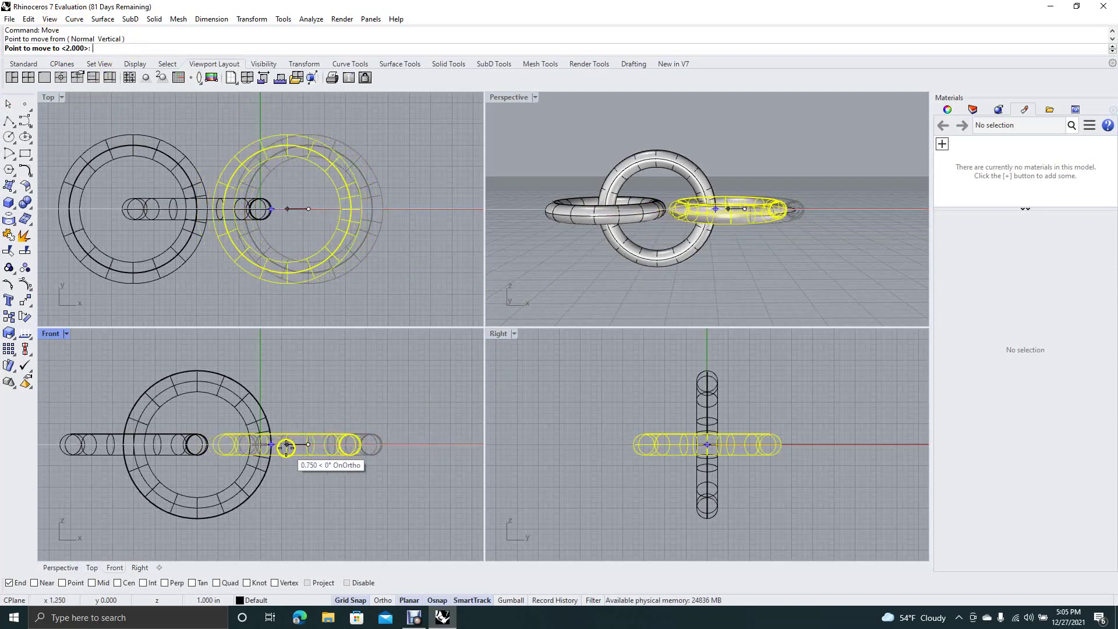
left_click(287, 445)
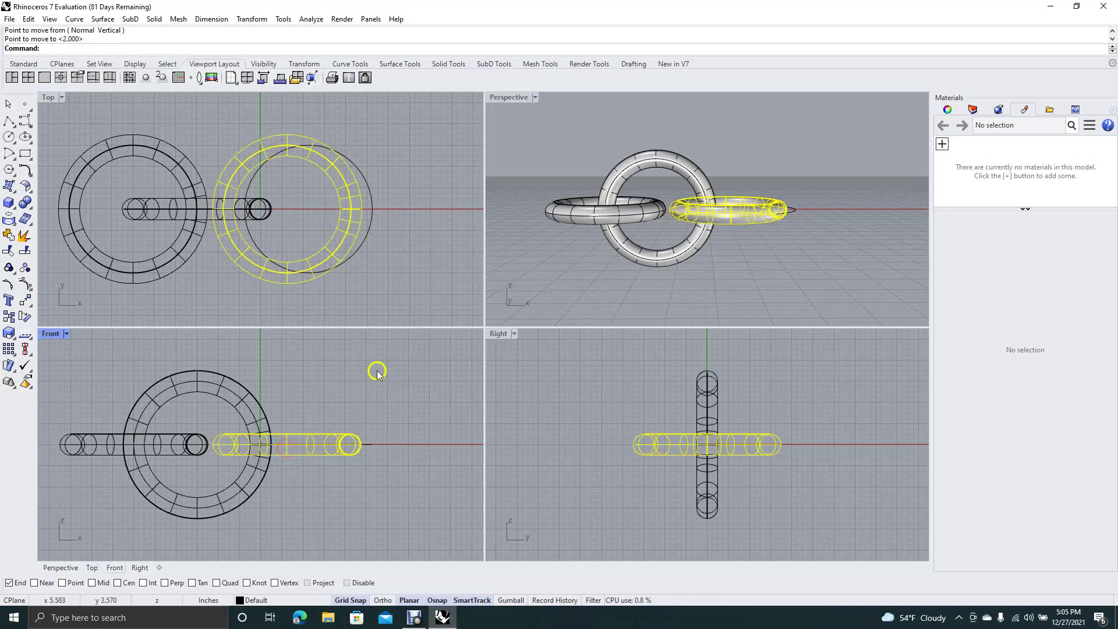
left_click(508, 270)
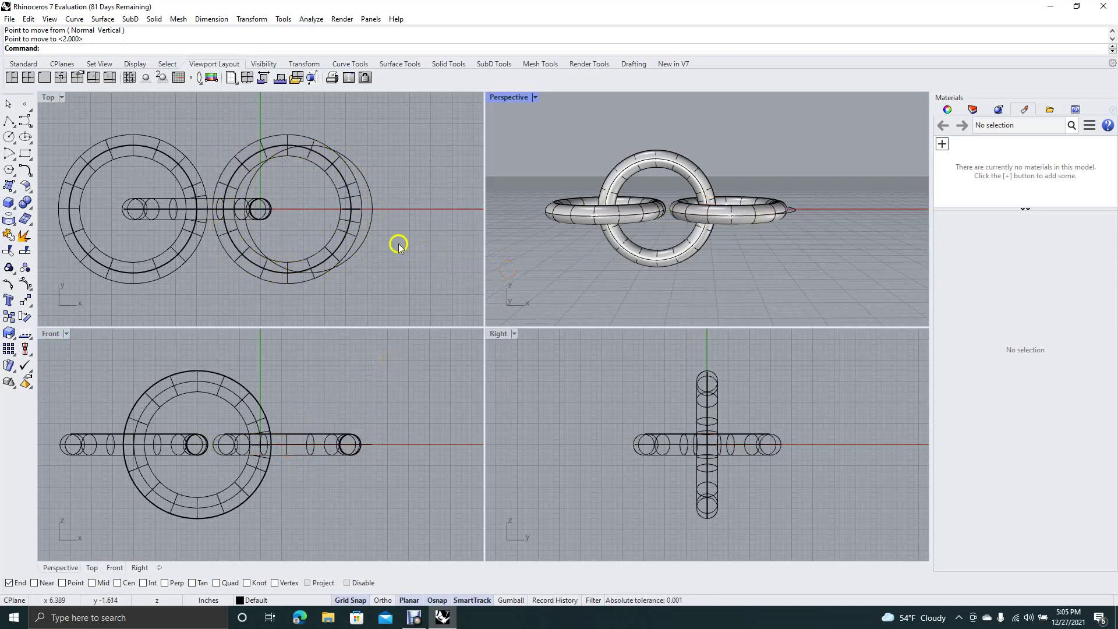
left_click(372, 228)
key("Delete")
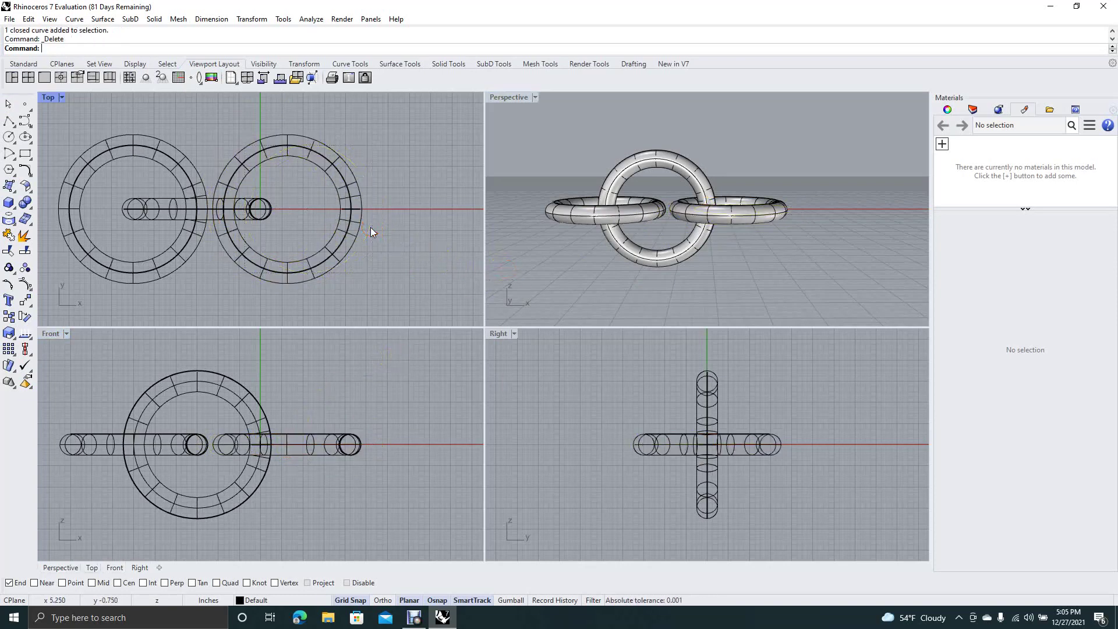
Import the Burnished Brass material from the Metal > Burnished folder of the render content library.
mouse_move(540, 146)
right_mouse_down()
mouse_move(532, 180)
mouse_move(542, 166)
right_mouse_up()
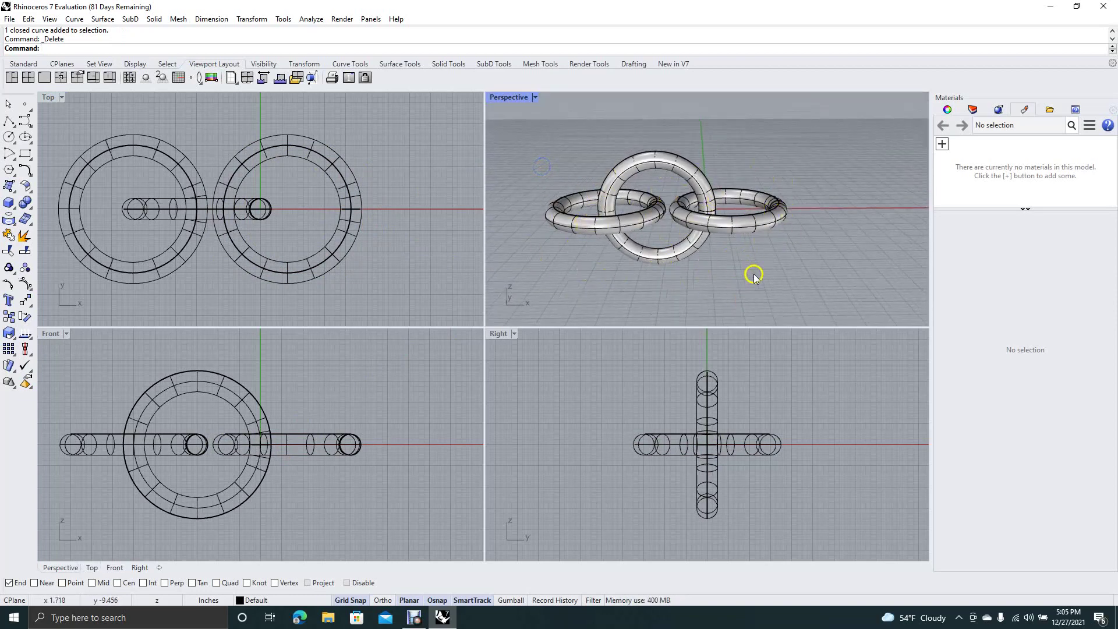
left_click(943, 144)
left_click(955, 154)
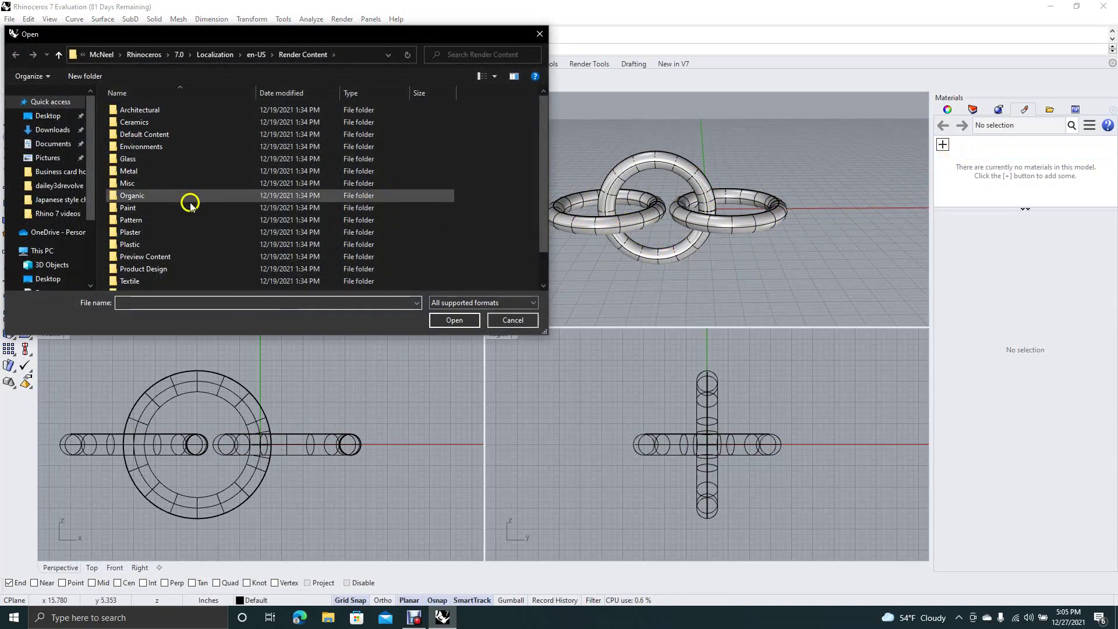
double_click(142, 171)
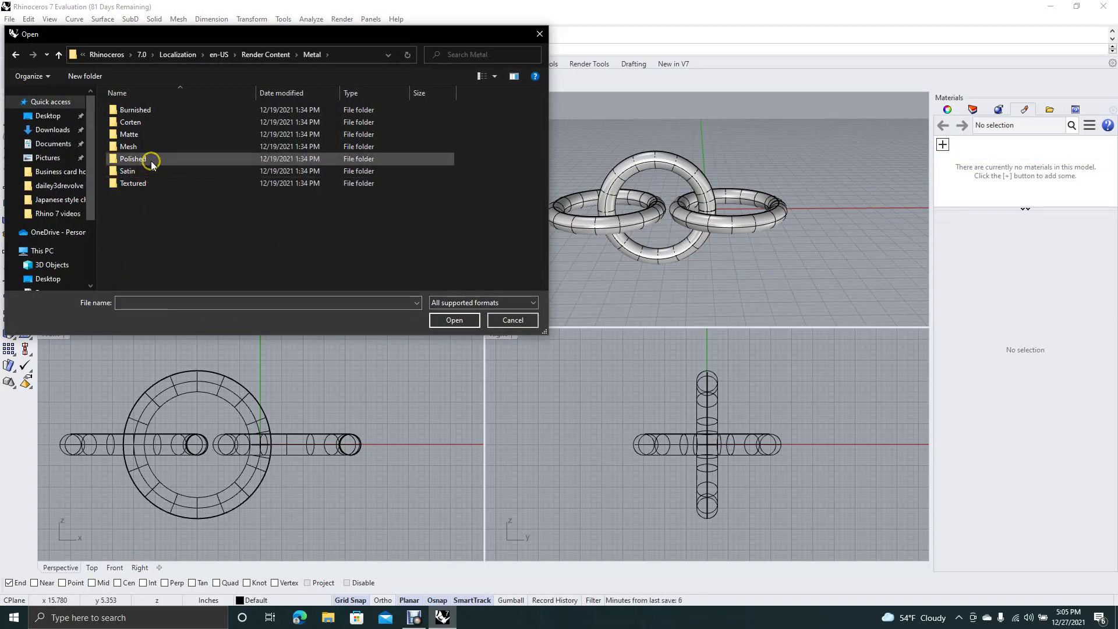
double_click(142, 111)
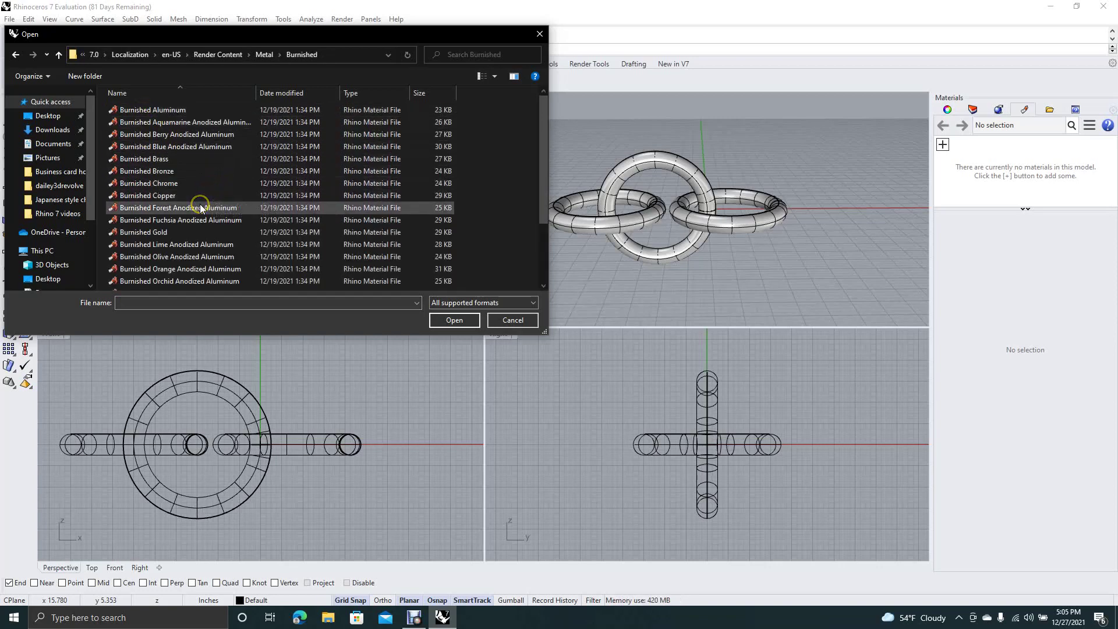
double_click(168, 160)
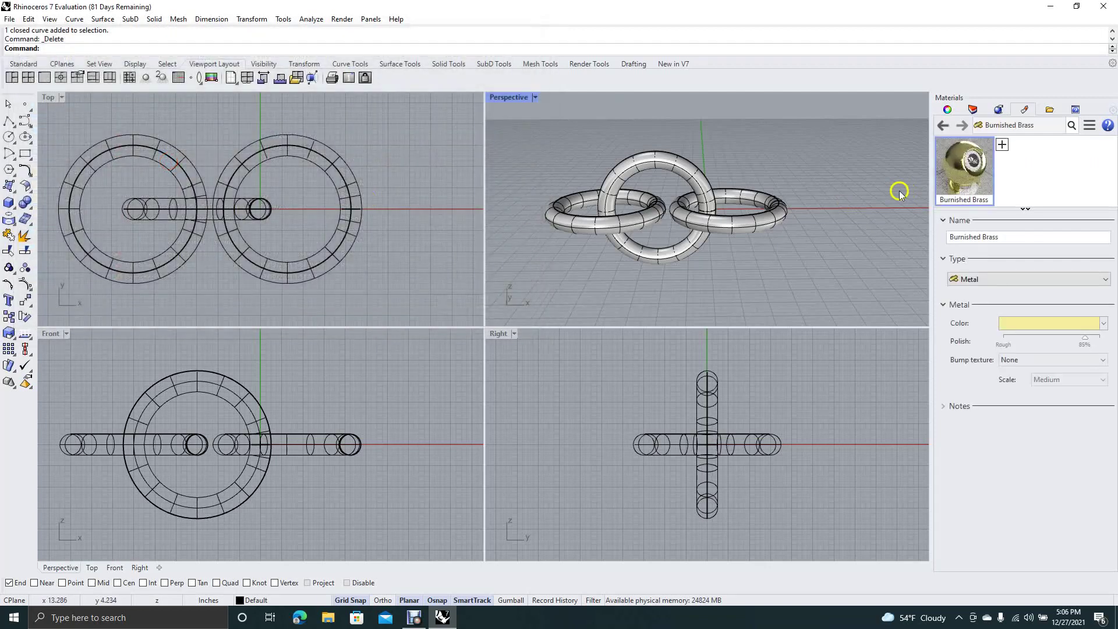
Set the Perspective view to Rendered display and apply Burnished Brass to all three rings.
left_click_drag(970, 175, 871, 184)
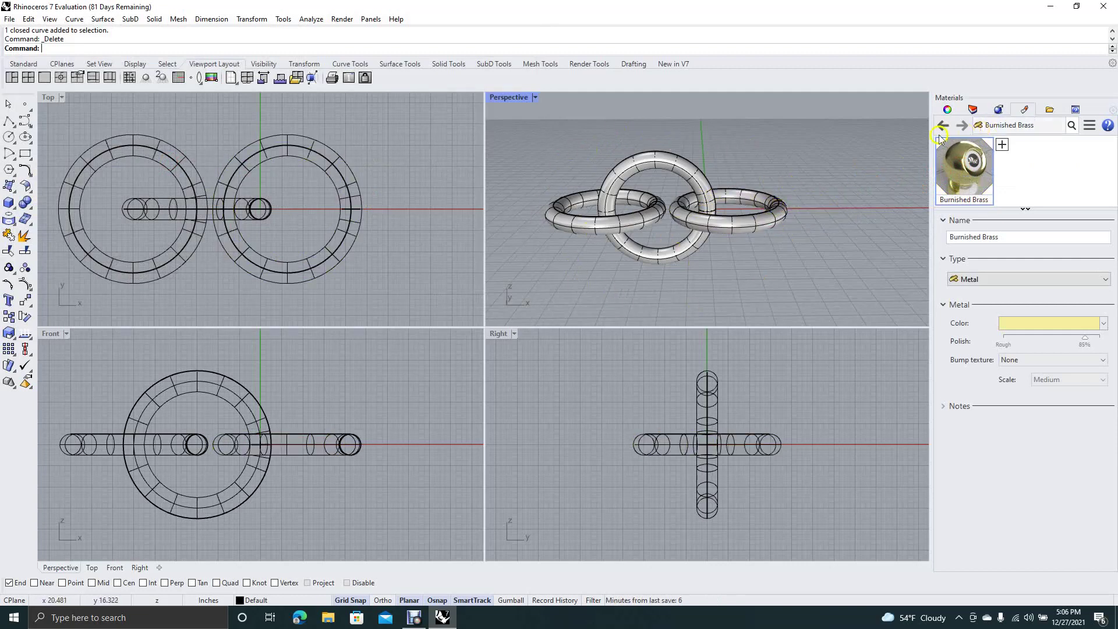
left_click(48, 19)
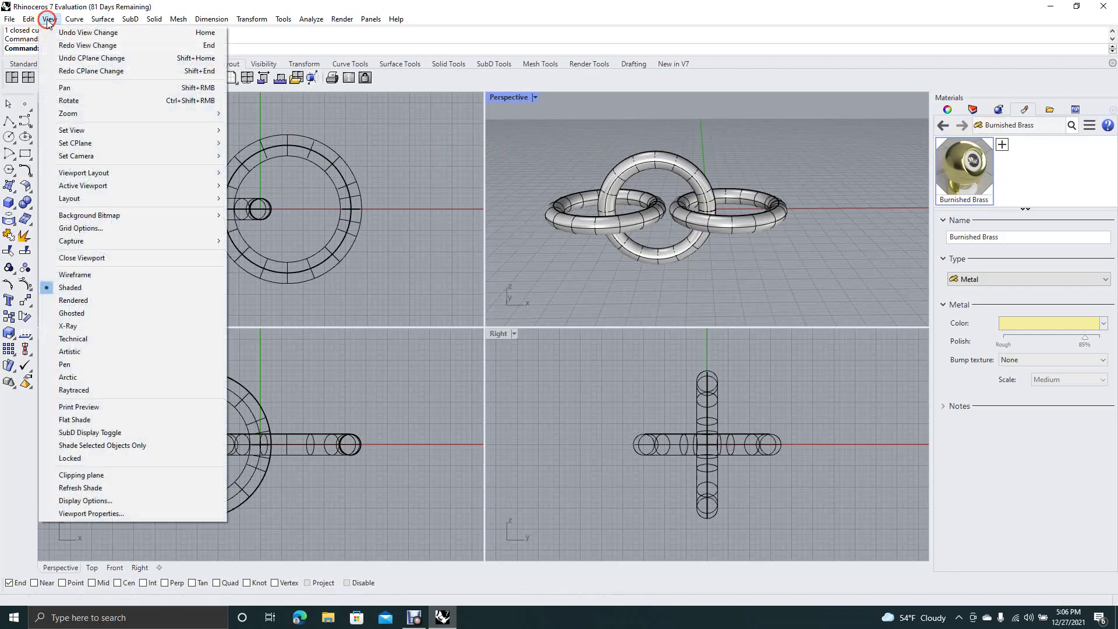
left_click(85, 299)
left_click(960, 170)
left_click_drag(960, 170, 701, 172)
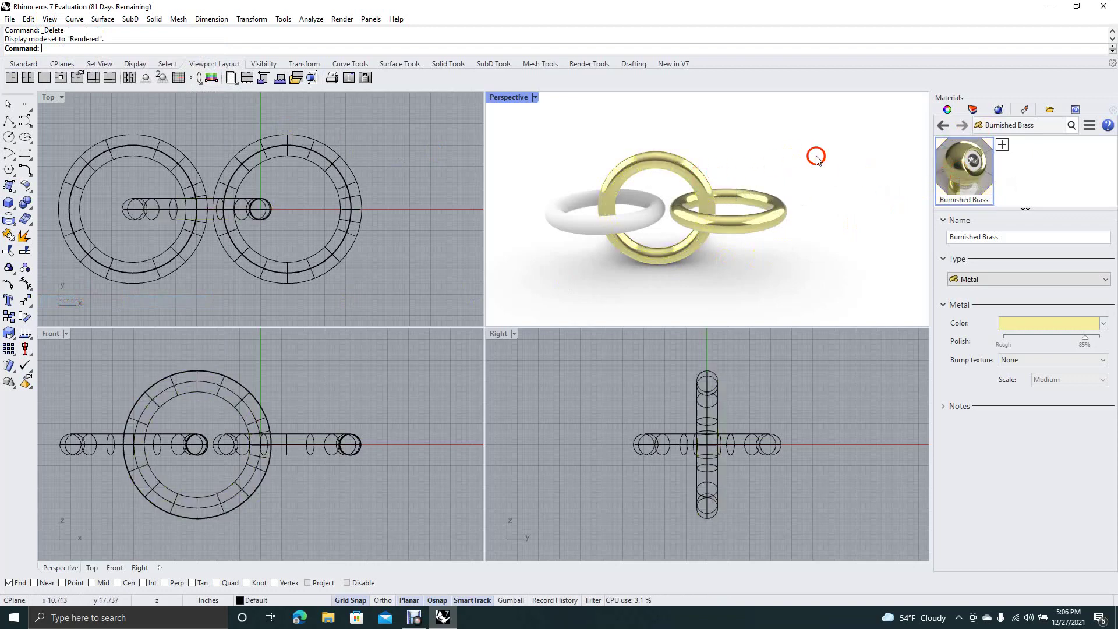
left_click_drag(962, 169, 590, 207)
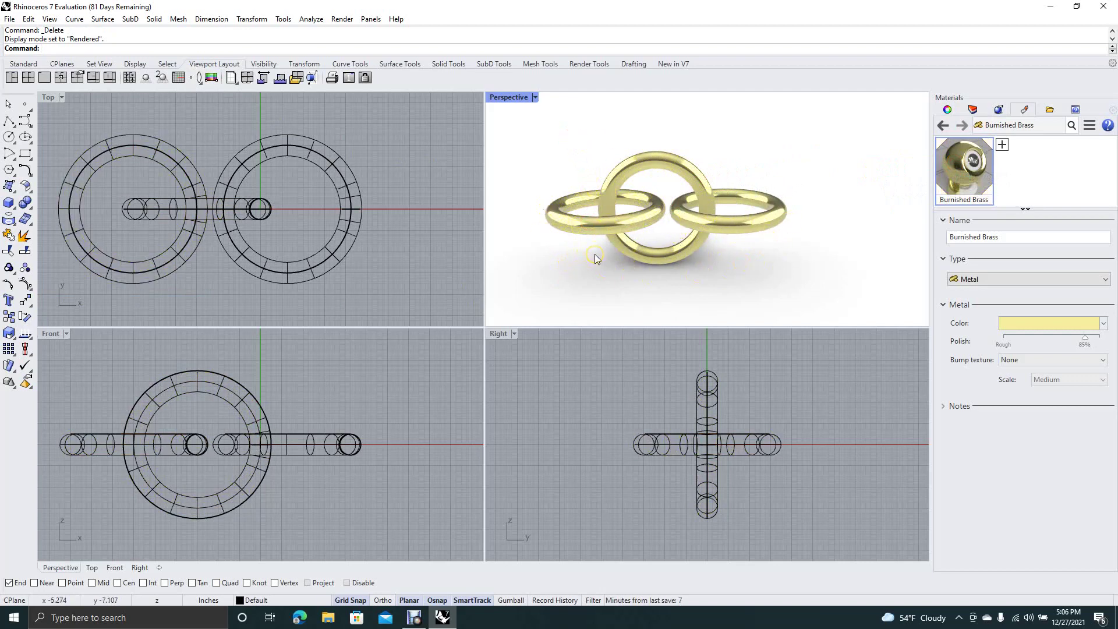
Delete the flat ring on the positive X side, keeping the other flat ring and the upright ring.
left_click(574, 233)
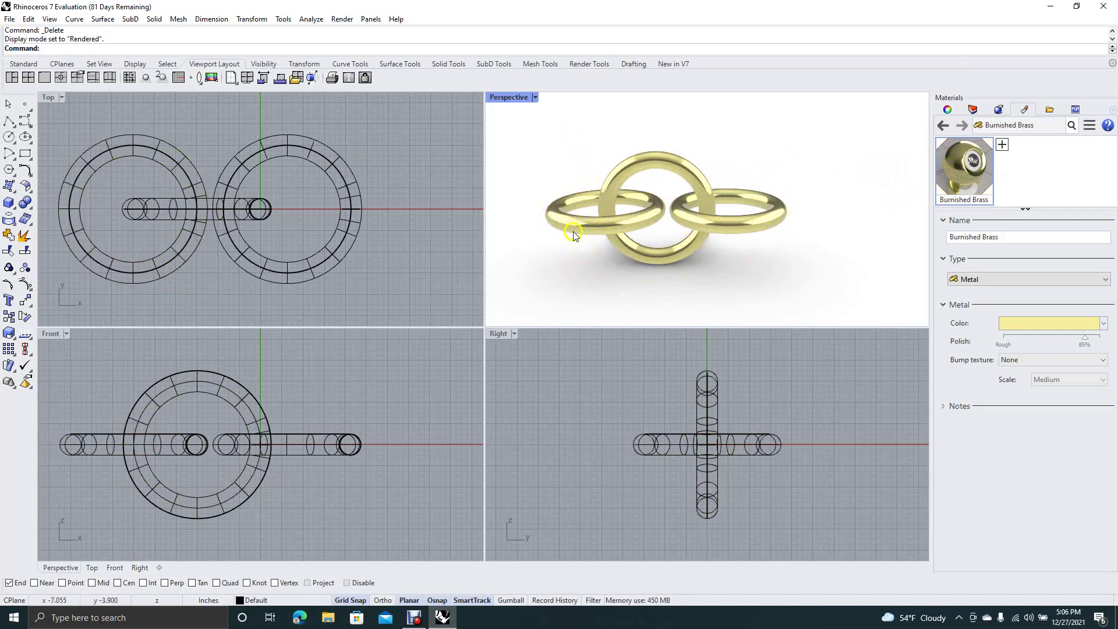
left_click(749, 222)
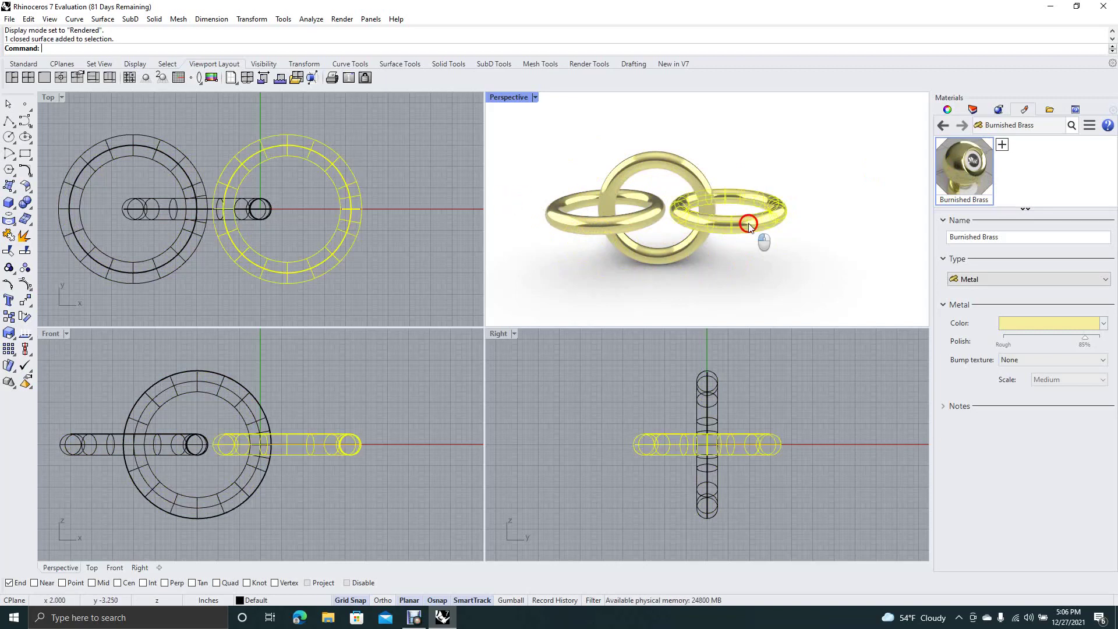
key("Delete")
Copy the interlocking flat and upright rings together with the leftover curve once, 7.25 inches along the positive X axis.
left_click_drag(521, 124, 765, 287)
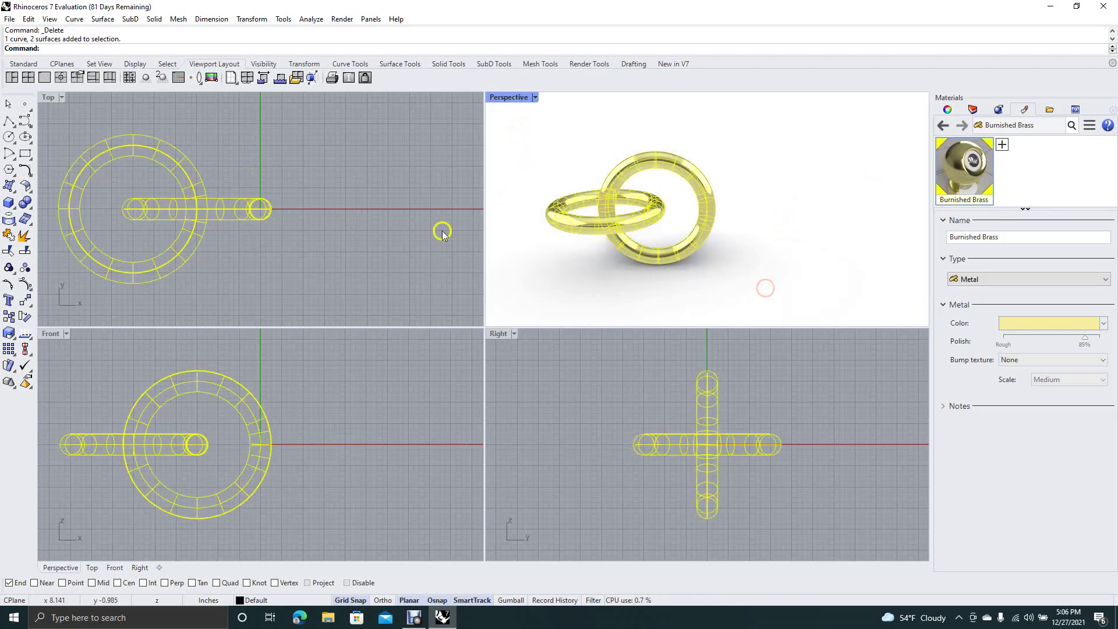
type("opy")
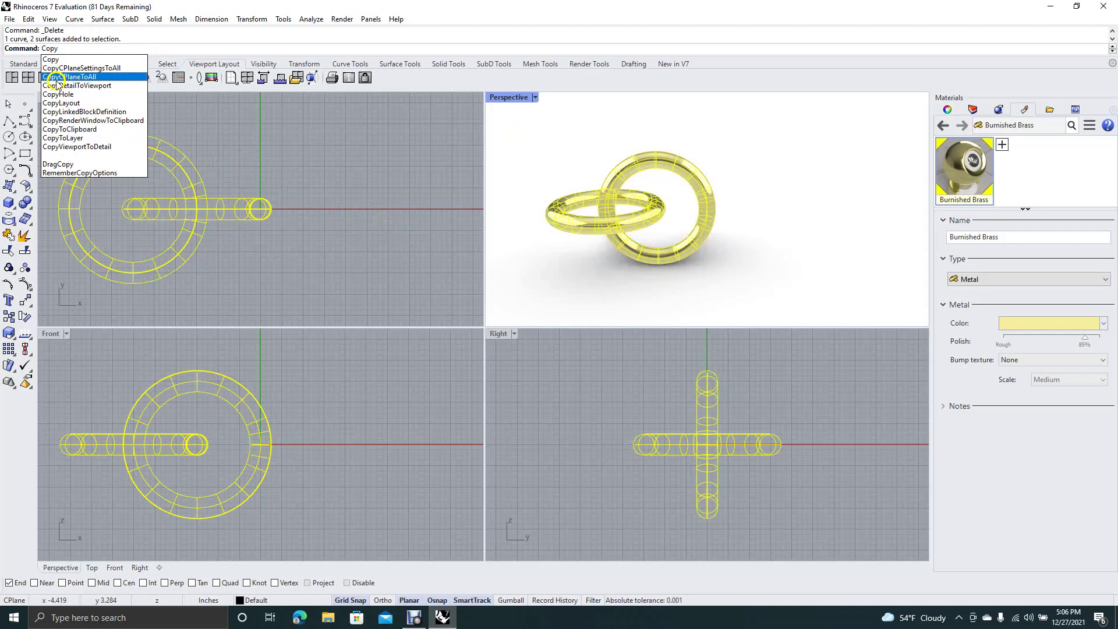
left_click(57, 60)
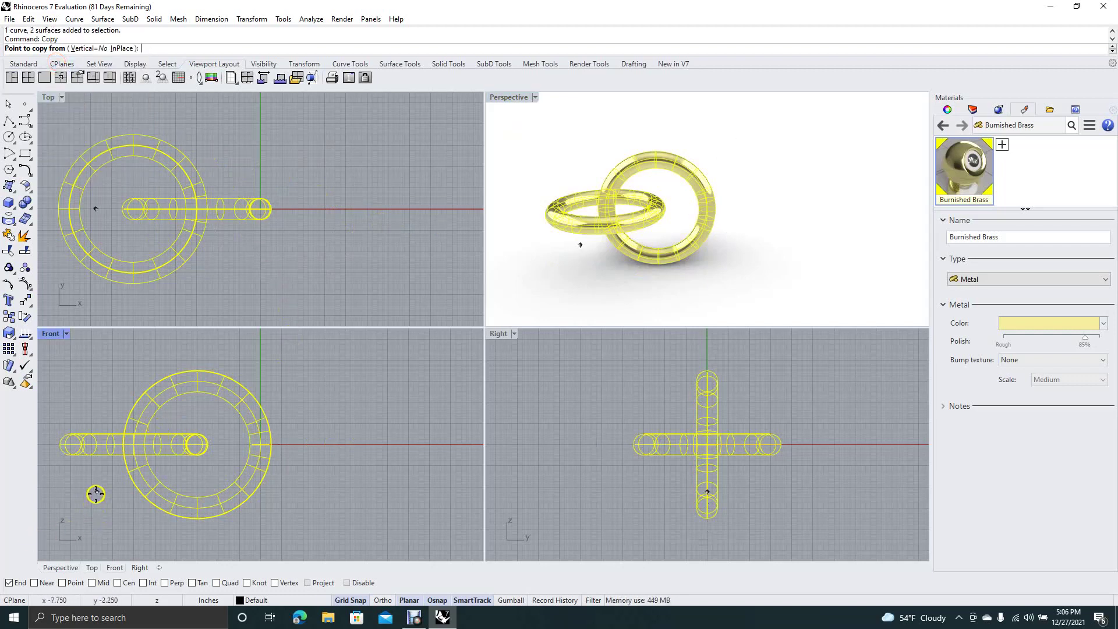
left_click(129, 446)
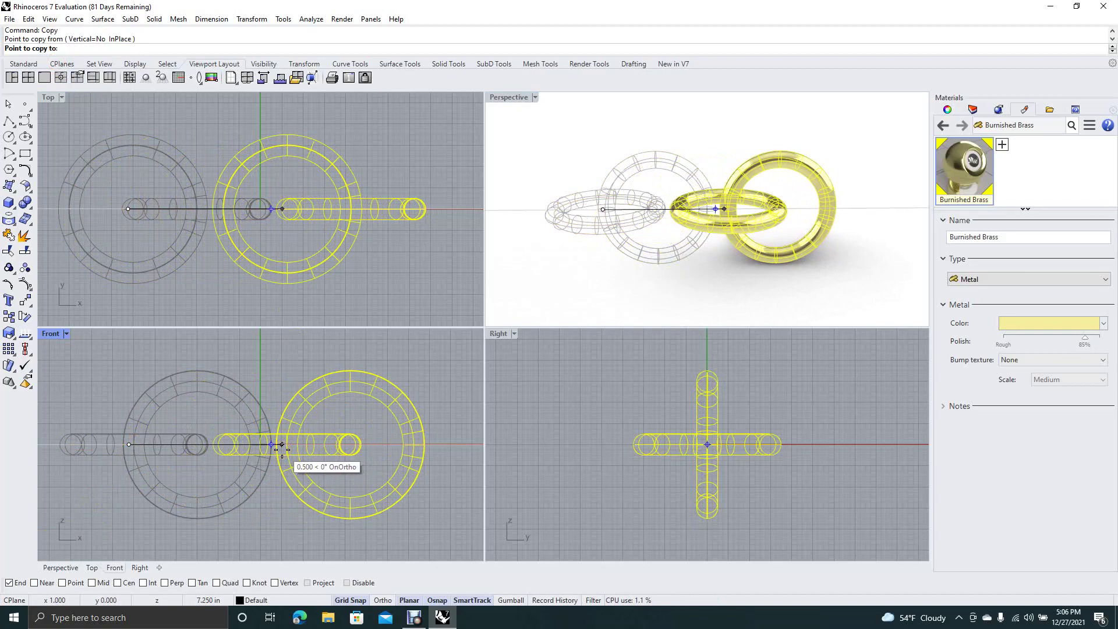
left_click(282, 446)
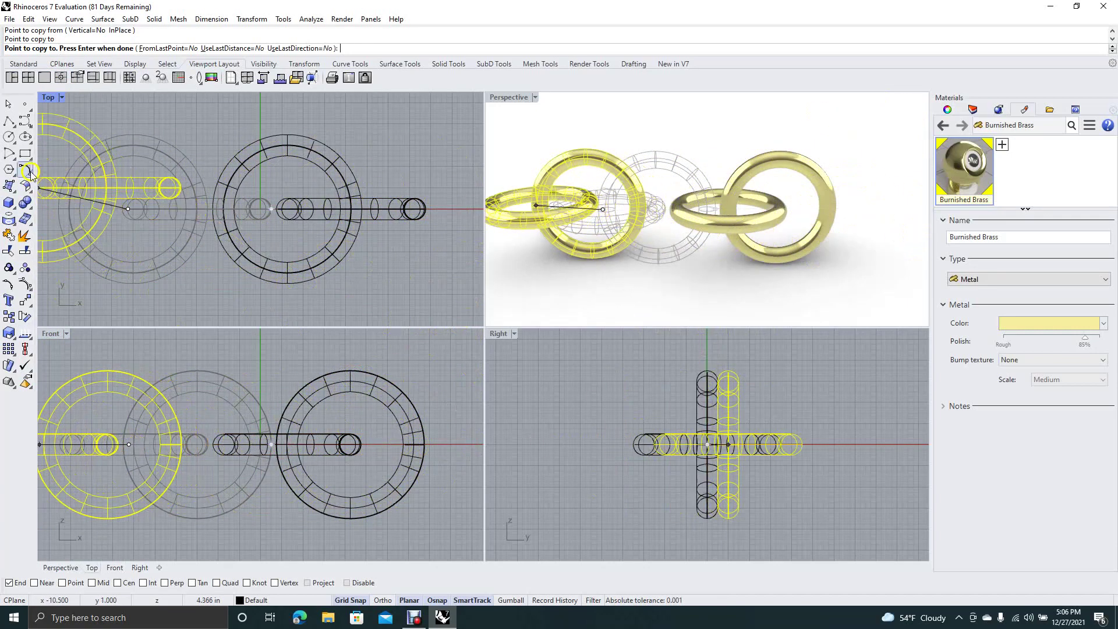
left_click(11, 107)
left_click(532, 163)
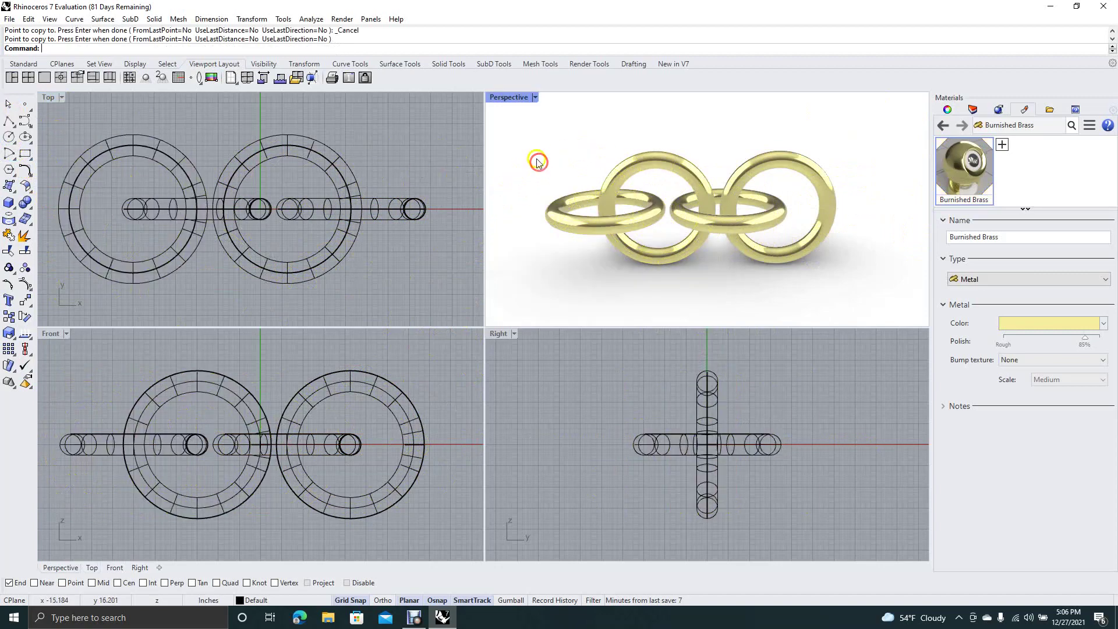
Examine the rendered four-ring brass chain from a higher angle in the Perspective view.
mouse_move(531, 158)
right_mouse_down()
mouse_move(534, 181)
mouse_move(532, 150)
right_mouse_up()
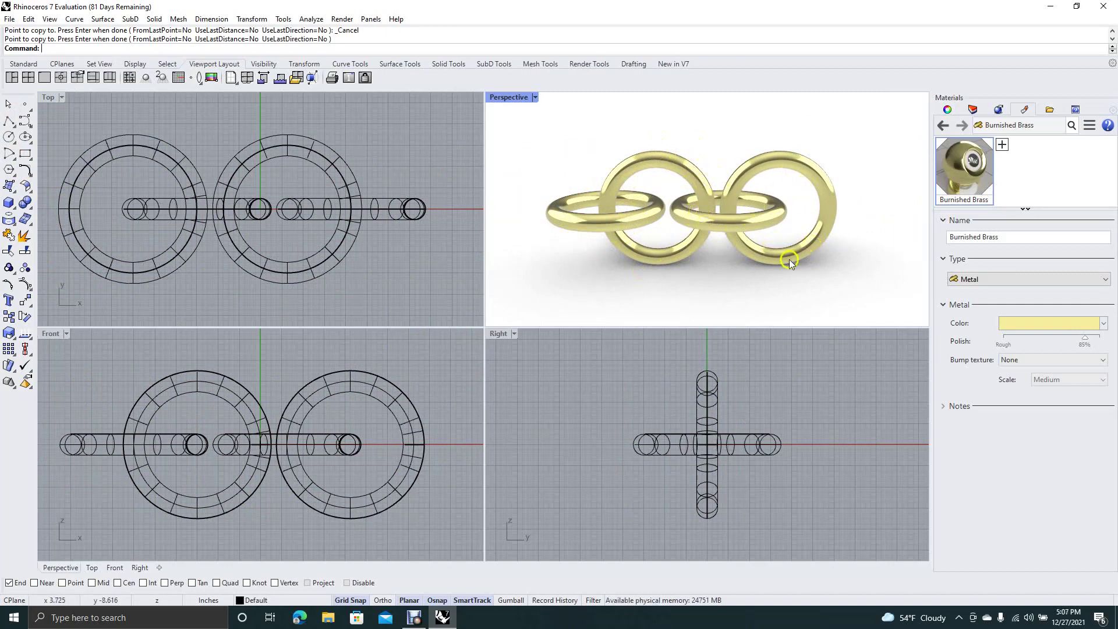
right_click_drag(693, 135, 654, 169)
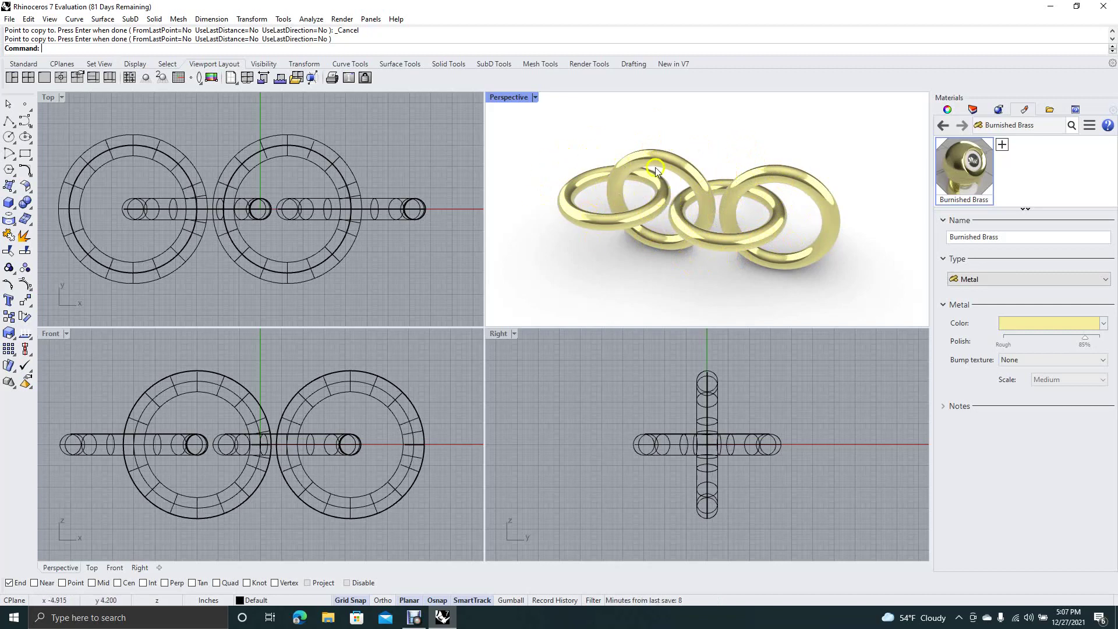
left_click(598, 184)
left_click(540, 143)
mouse_move(537, 138)
right_mouse_down()
mouse_move(549, 199)
mouse_move(564, 117)
mouse_move(582, 268)
mouse_move(582, 145)
mouse_move(566, 147)
mouse_move(629, 170)
mouse_move(552, 130)
mouse_move(543, 154)
right_mouse_up()
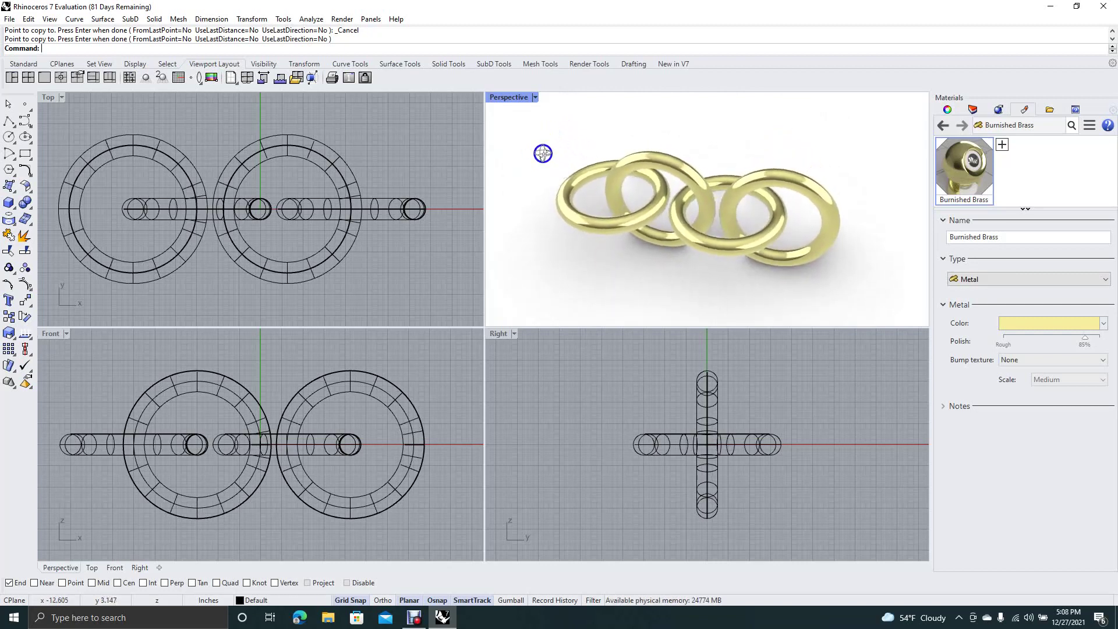